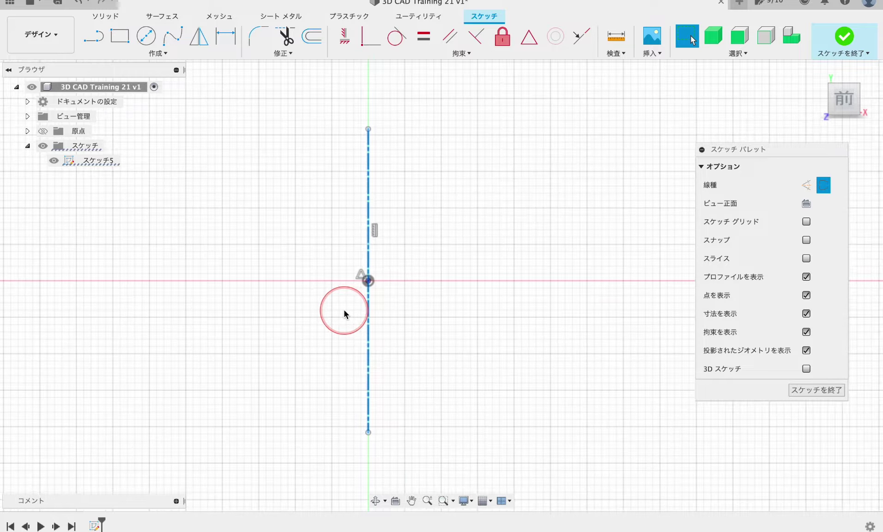
Sketch a closed L-shaped profile about 21 mm tall left of the vertical centerline, with its foot pointing away from the line
middle_click_drag(346, 311, 420, 299)
key("Escape")
left_click(94, 36)
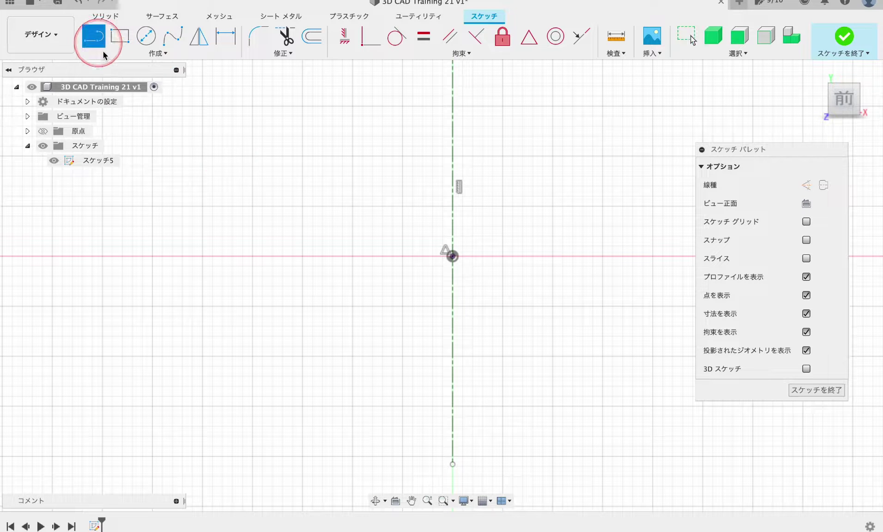
left_click(411, 139)
left_click(411, 349)
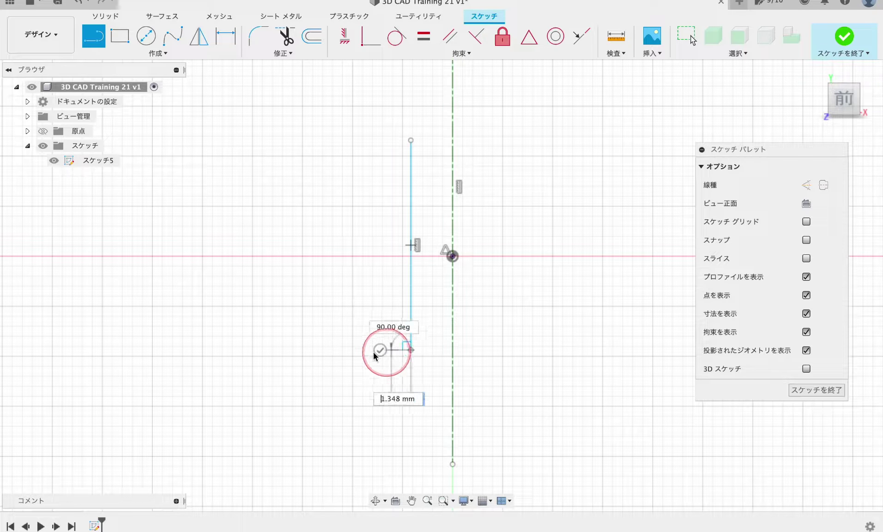
left_click(323, 343)
left_click(327, 287)
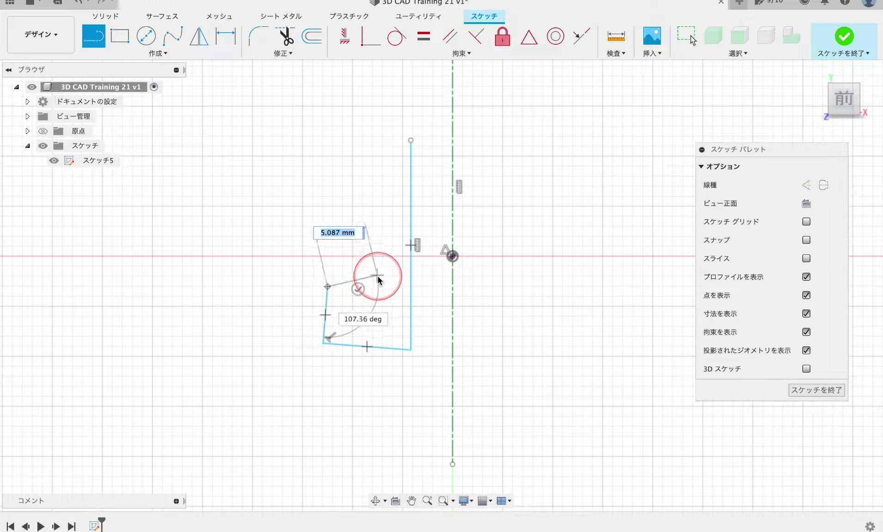
left_click(380, 290)
left_click(380, 141)
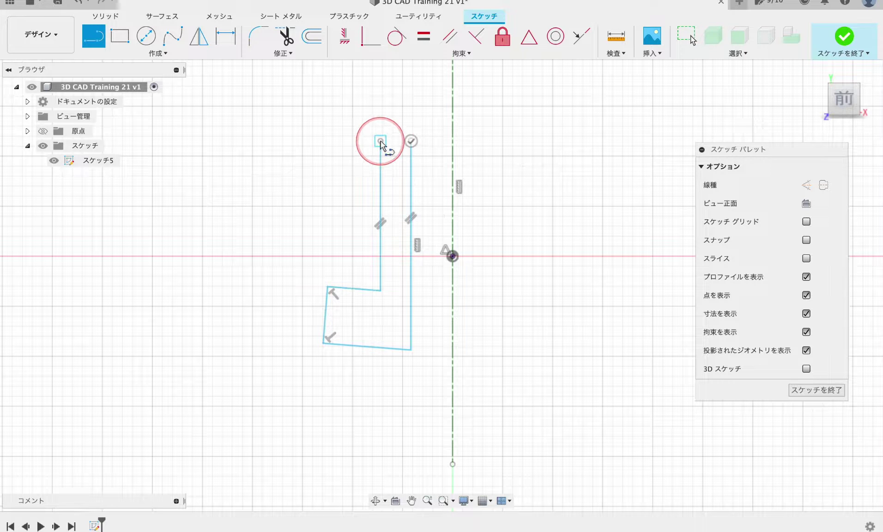
left_click(409, 141)
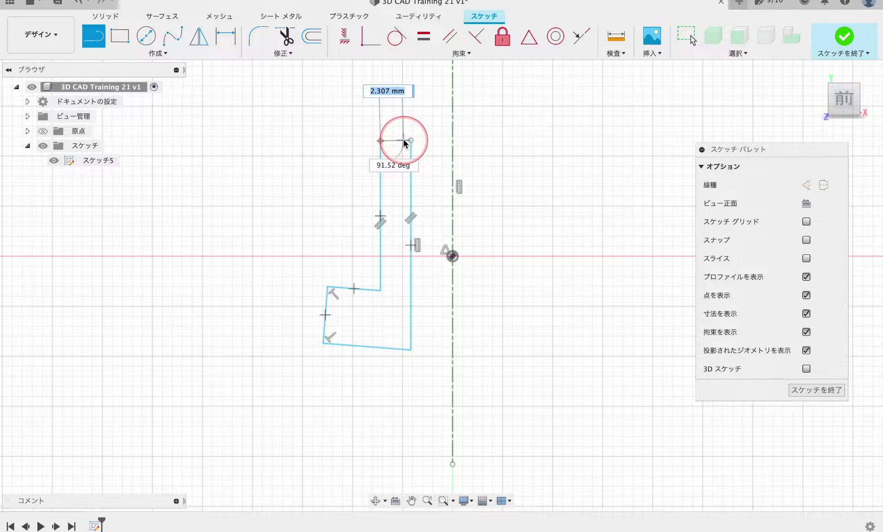
left_click(410, 141)
key("Escape")
Constrain the profile's top edge and step edge horizontal, and align the midpoint of its inner vertical edge horizontally with the origin
scroll(433, 302, "up", 2)
middle_click_drag(434, 303, 383, 307)
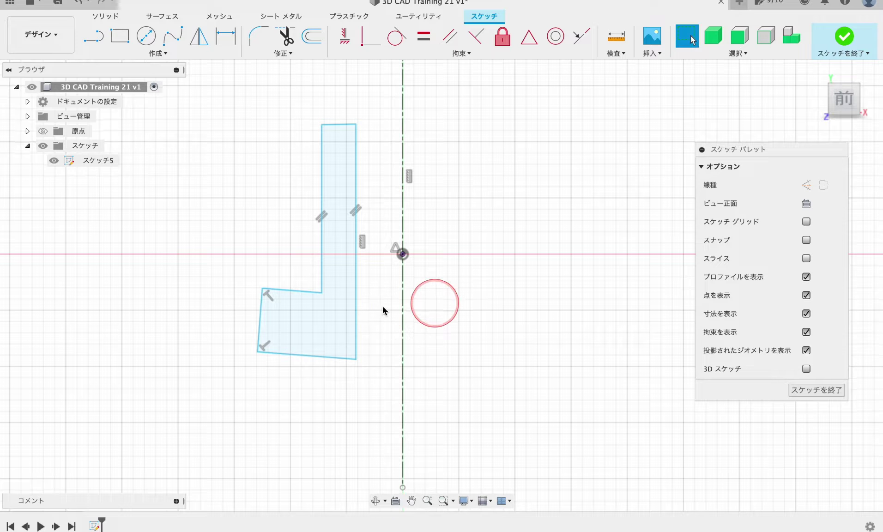
left_click(344, 36)
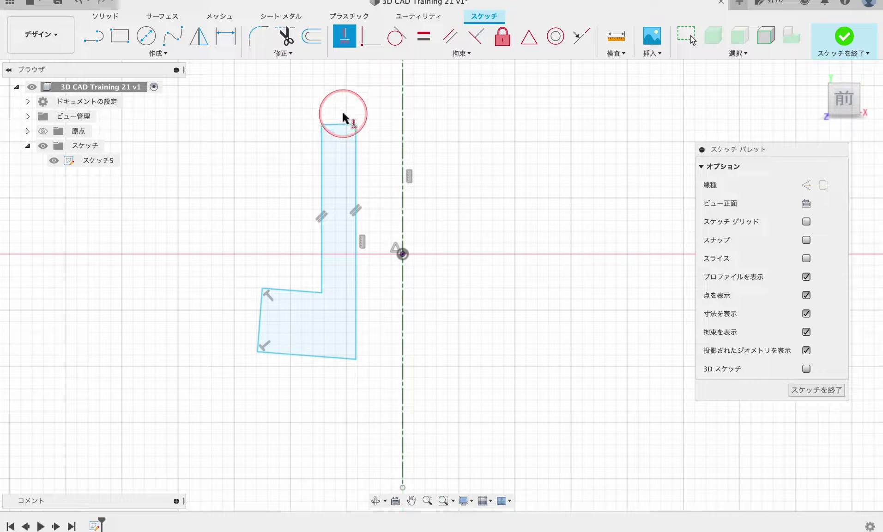
left_click(307, 290)
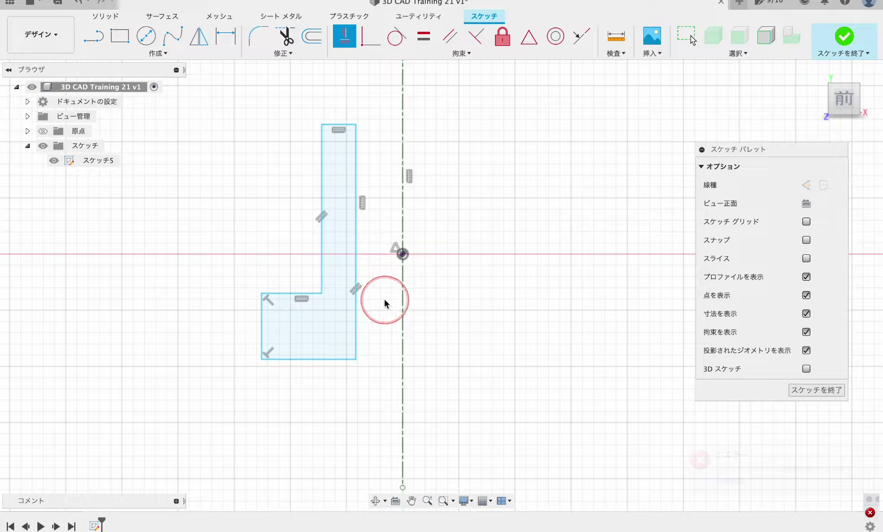
left_click(402, 255)
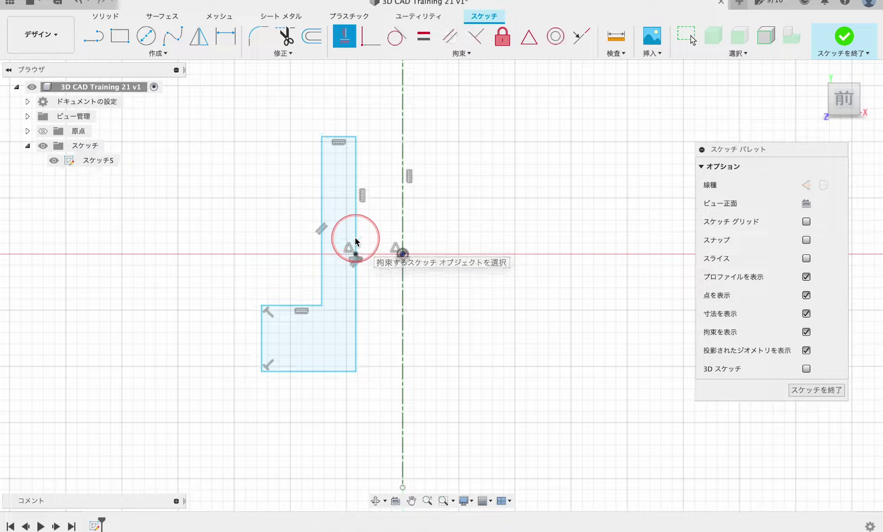
key("Escape")
Dimension the outer vertical edge of the profile's foot at 7 mm
middle_click_drag(454, 282, 398, 253)
scroll(397, 252, "down", 2)
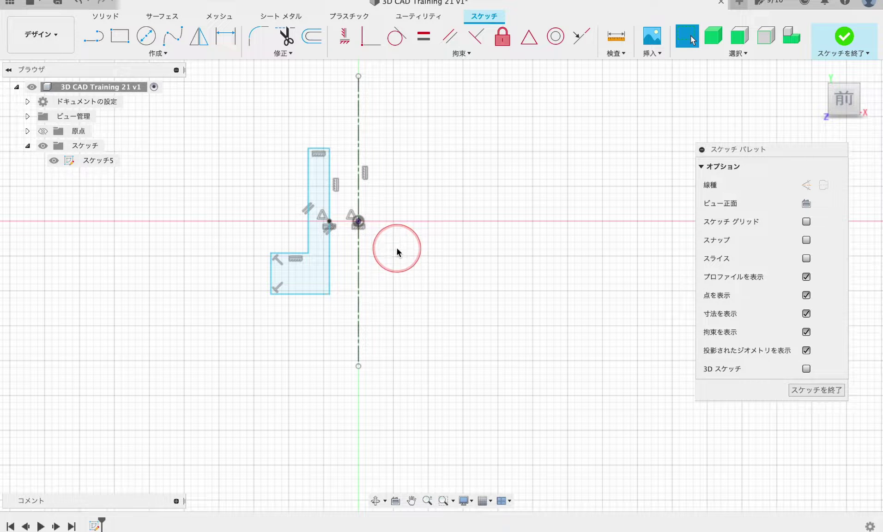
left_click(225, 37)
scroll(322, 321, "up", 2)
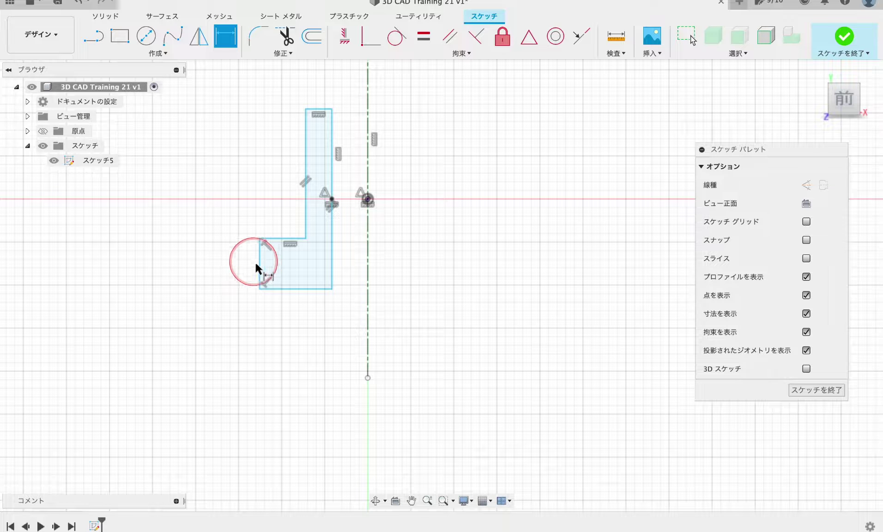
left_click(259, 263)
left_click(190, 266)
type("7")
key("Return")
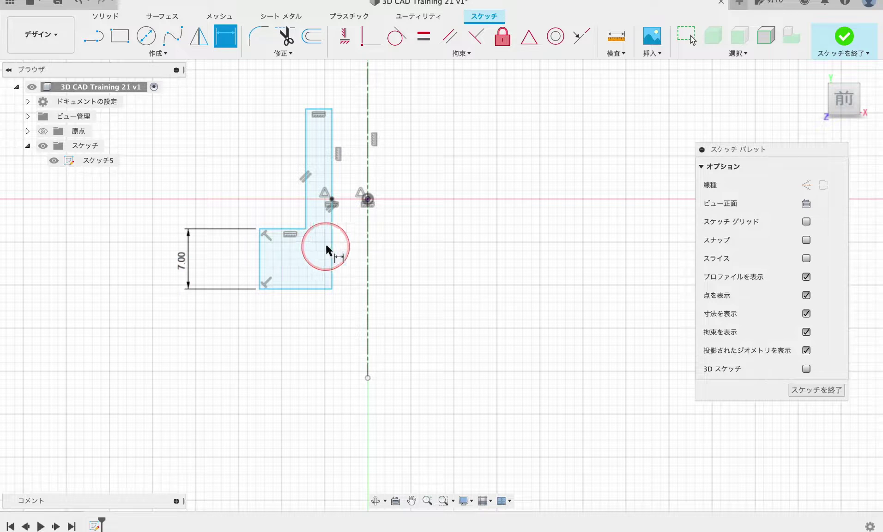
Dimension the profile's inner vertical edge at 19 mm to set the overall height
left_click(329, 255)
left_click(155, 272)
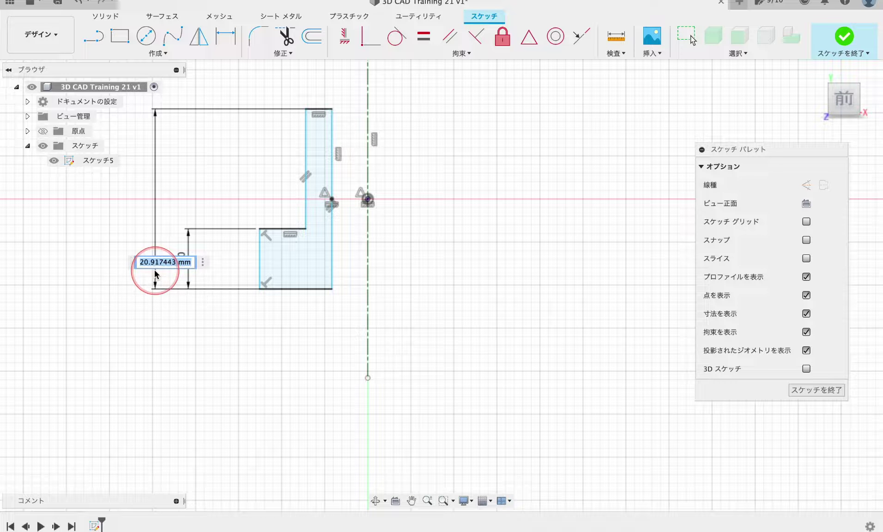
type("19")
key("Return")
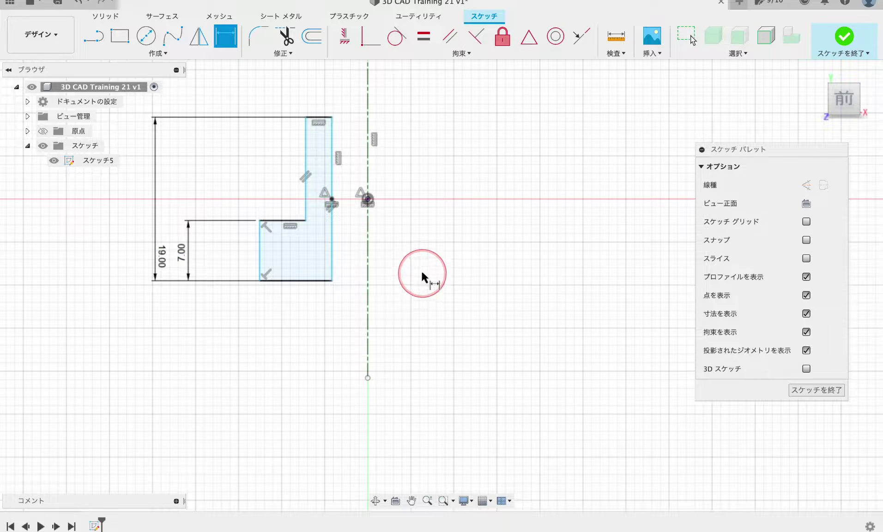
Add a 16 mm diameter dimension between the profile's inner vertical edge and the centerline
scroll(373, 266, "up", 2)
left_click(323, 274)
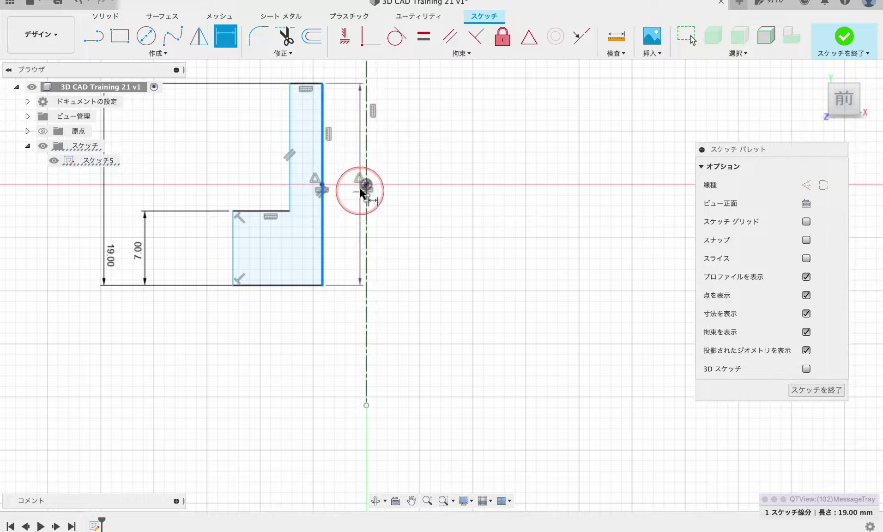
left_click(367, 229)
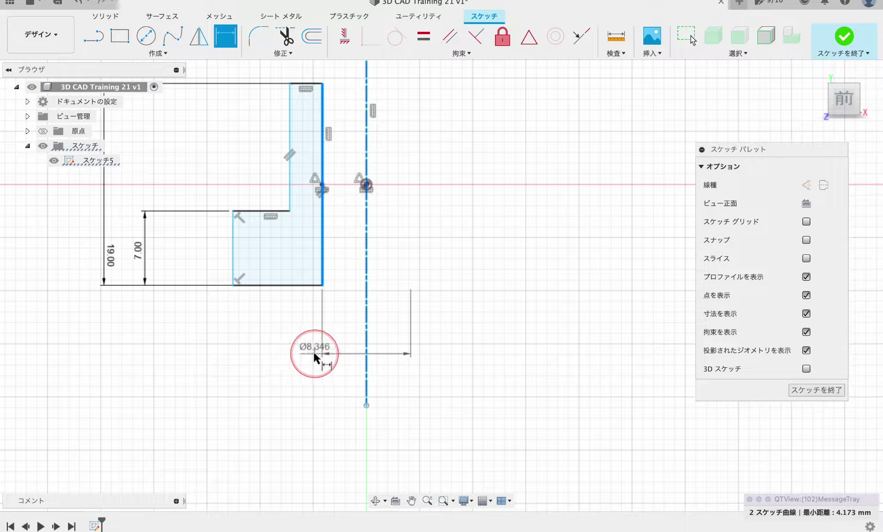
left_click(295, 374)
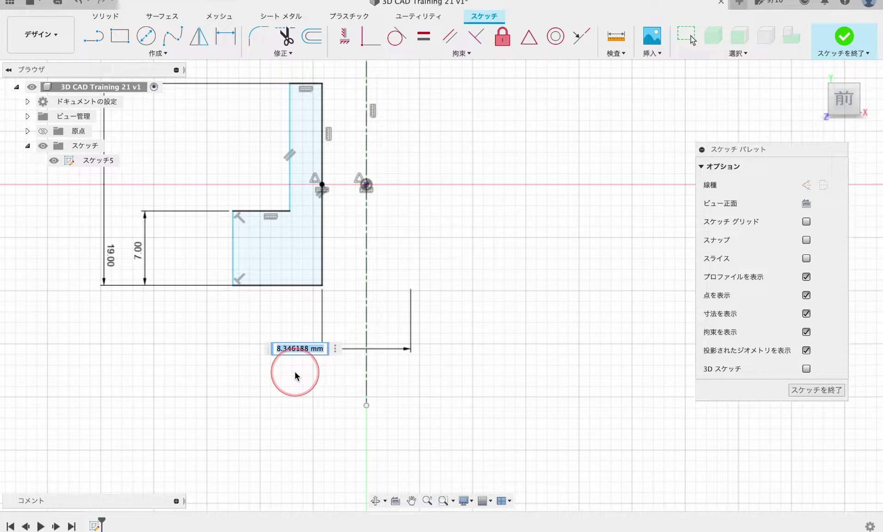
type("16")
key("Return")
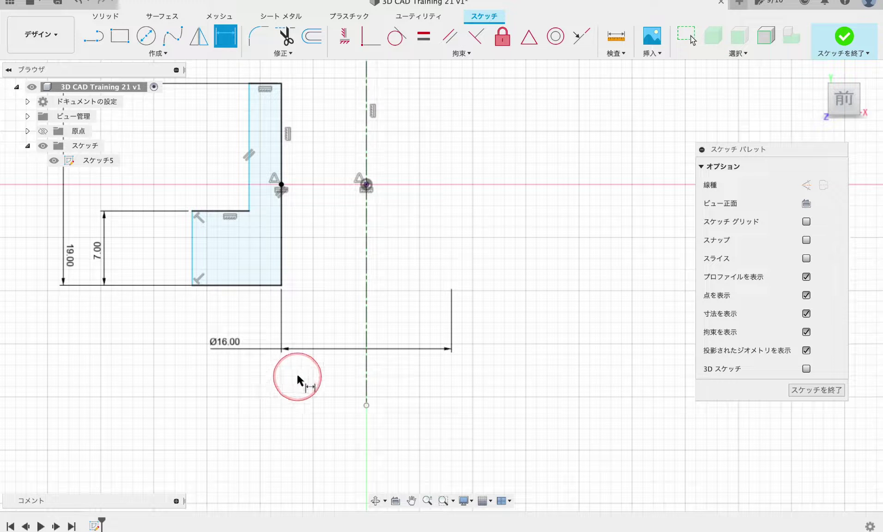
Add a 22 mm diameter dimension from the upper outer edge to the centerline and place it above the profile
middle_click_drag(332, 206, 333, 312)
left_click(250, 228)
left_click(368, 196)
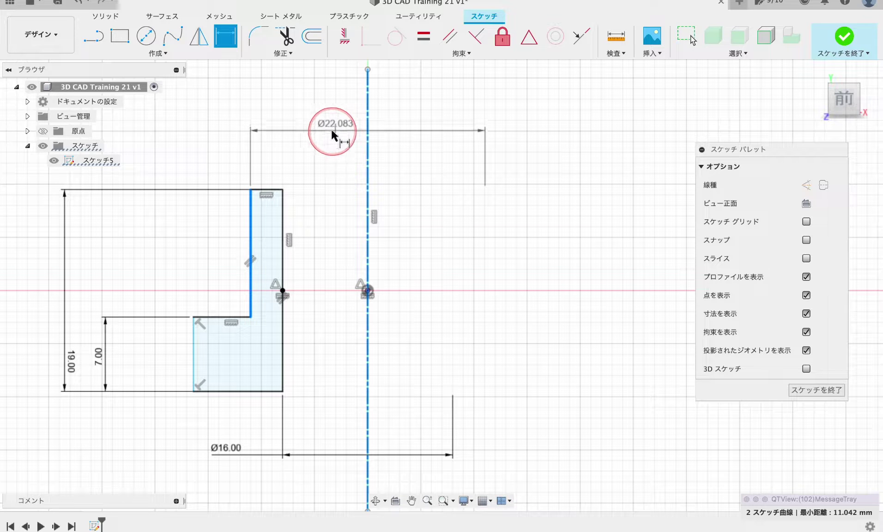
left_click(330, 131)
type("22")
key("Return")
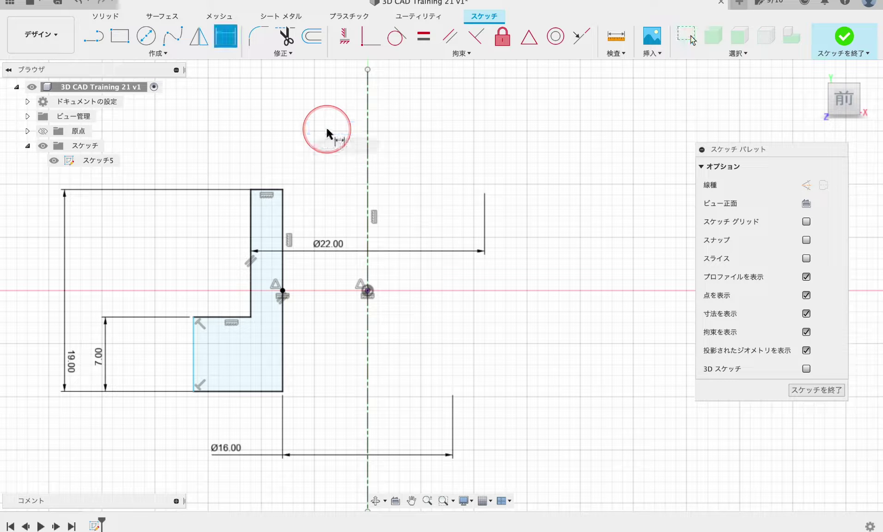
key("Escape")
left_click_drag(340, 244, 339, 129)
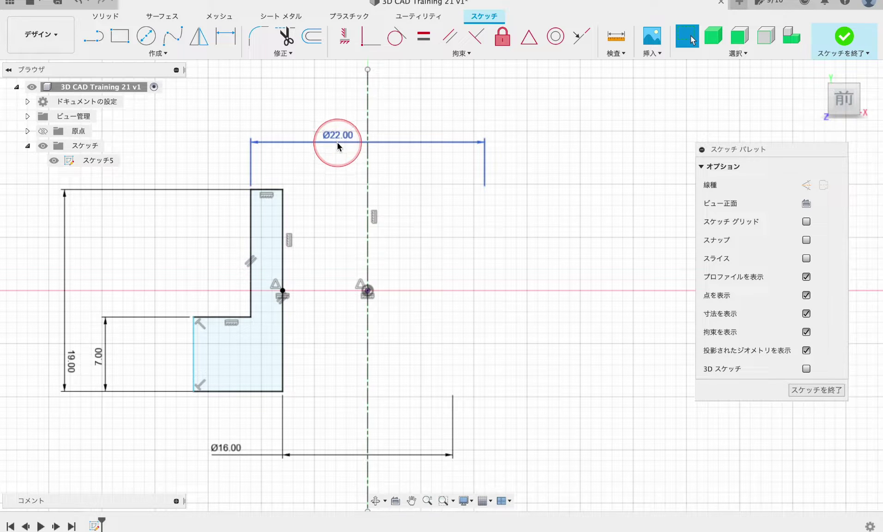
Add a 34 mm diameter dimension from the foot's outer edge to the centerline and place it just below the 16 mm dimension
key("d")
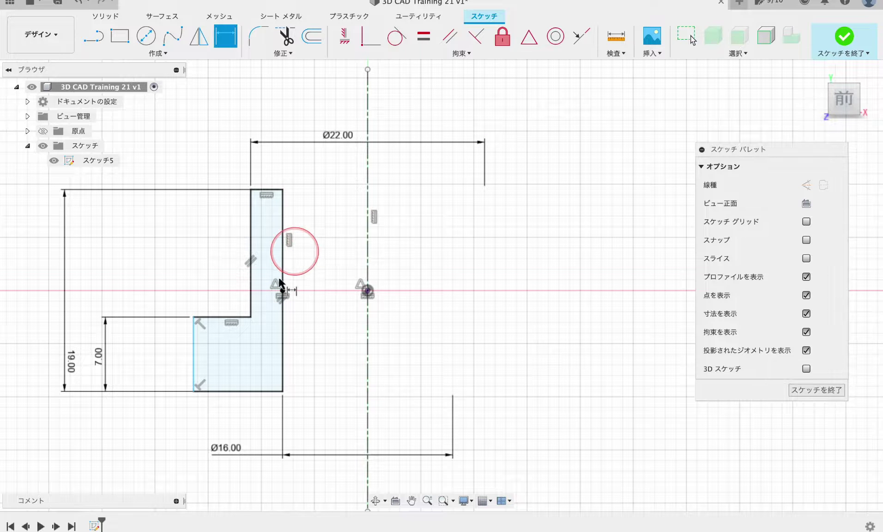
left_click(196, 360)
left_click(368, 370)
middle_click_drag(334, 107, 329, 156)
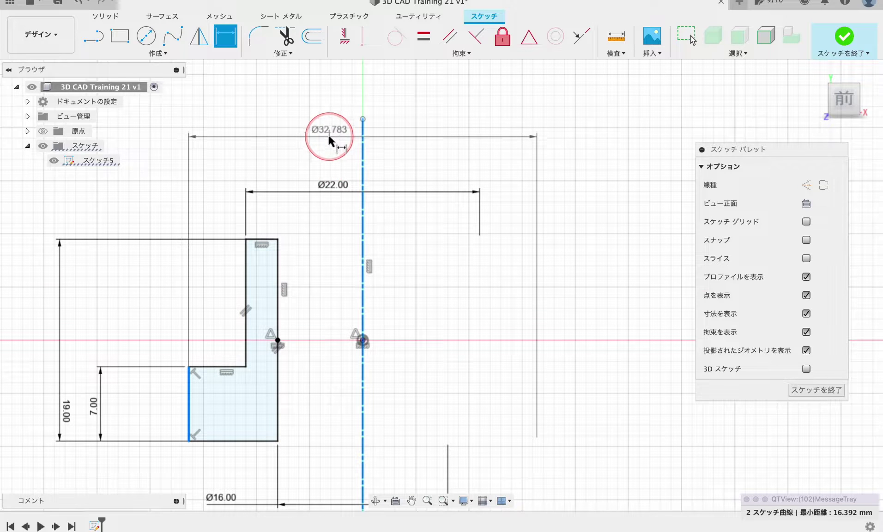
left_click(326, 149)
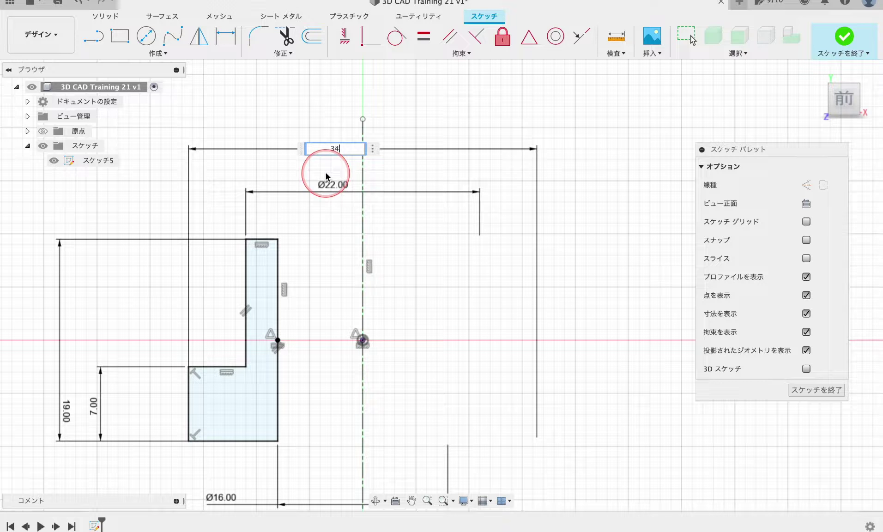
key("Return")
scroll(323, 176, "down", 4)
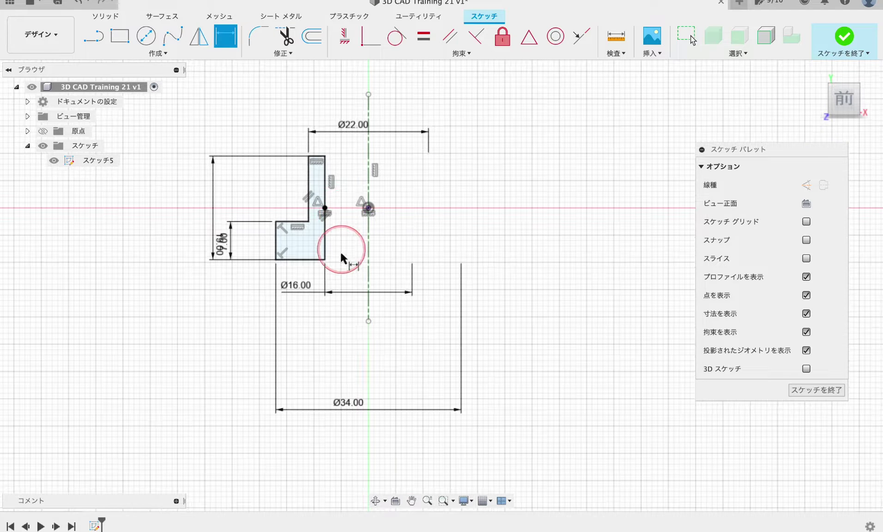
scroll(358, 368, "up", 2)
left_click_drag(357, 420, 368, 300)
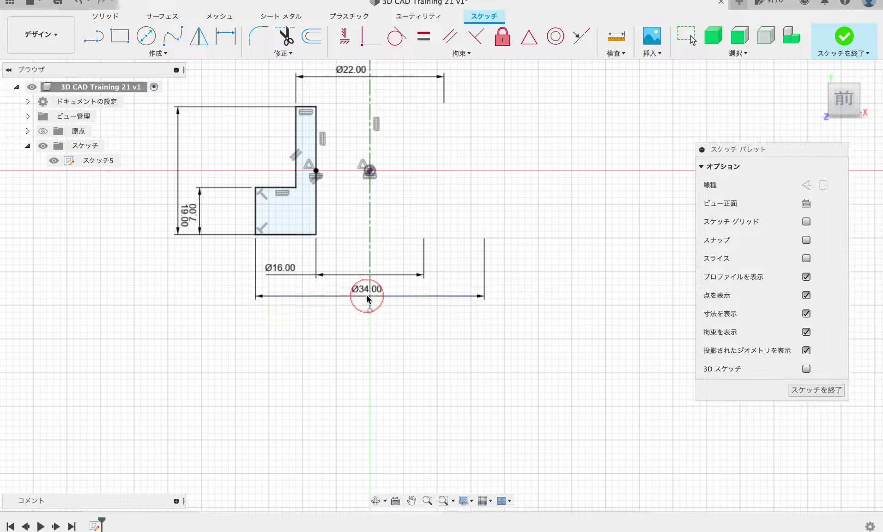
key("Escape")
Finish the sketch of the dimensioned L-shaped profile
scroll(361, 217, "up", 2)
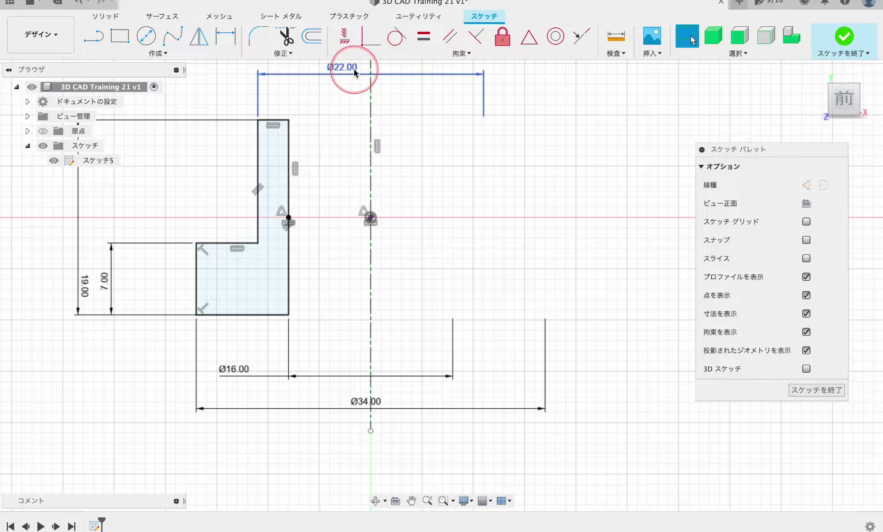
left_click(273, 354)
left_click(111, 298)
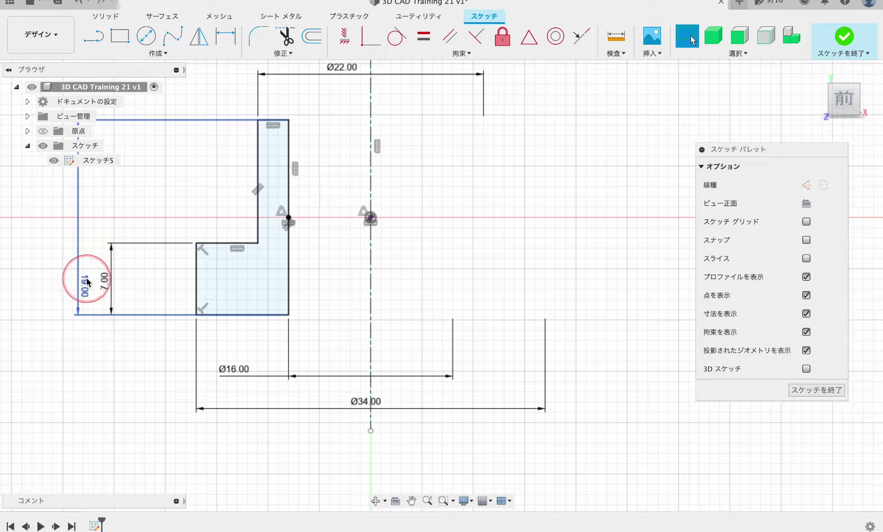
left_click(844, 36)
left_click(460, 305)
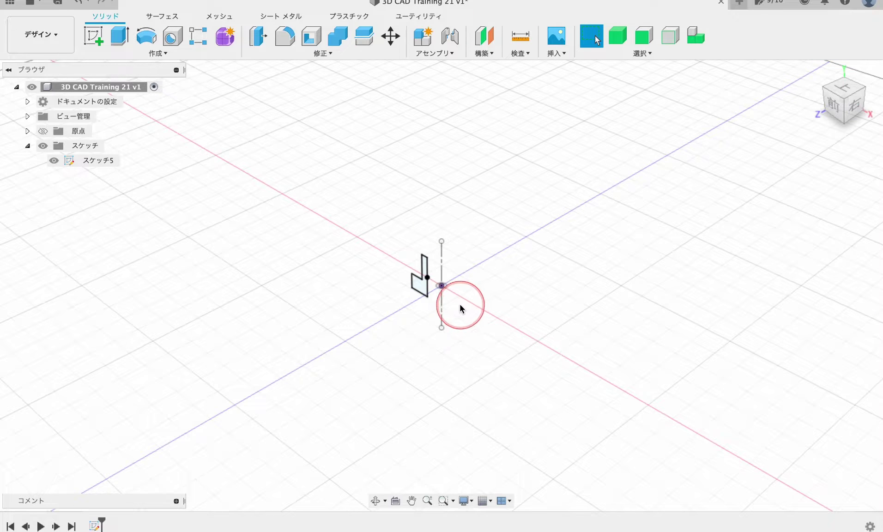
Revolve the L-shaped profile 360 degrees one-sided about the centerline as a new body
scroll(439, 297, "up", 5)
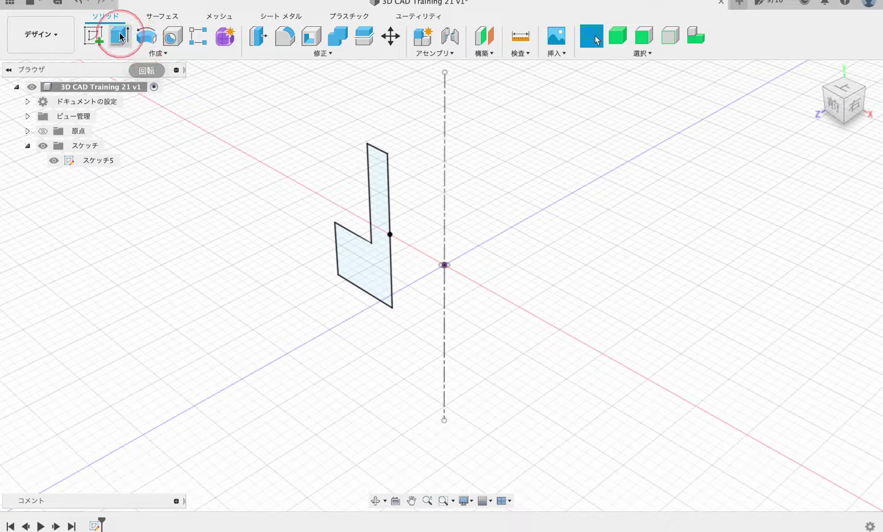
left_click(148, 38)
left_click(801, 191)
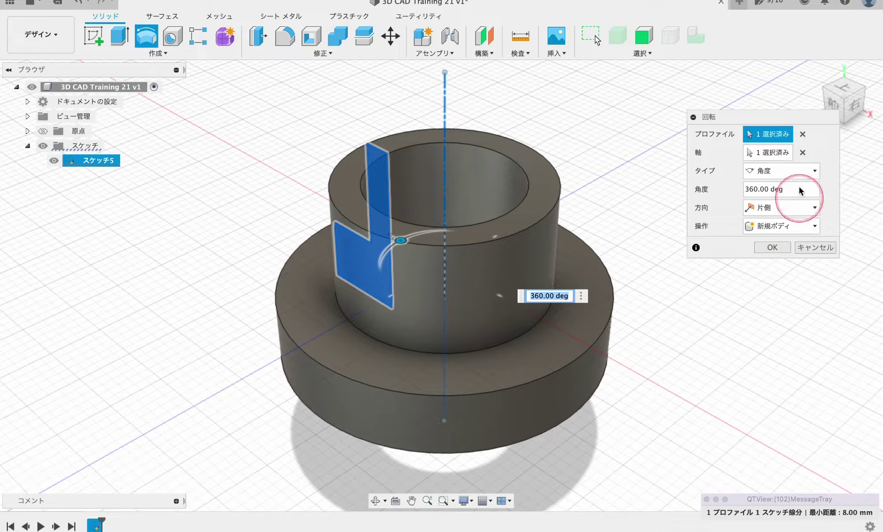
left_click(766, 171)
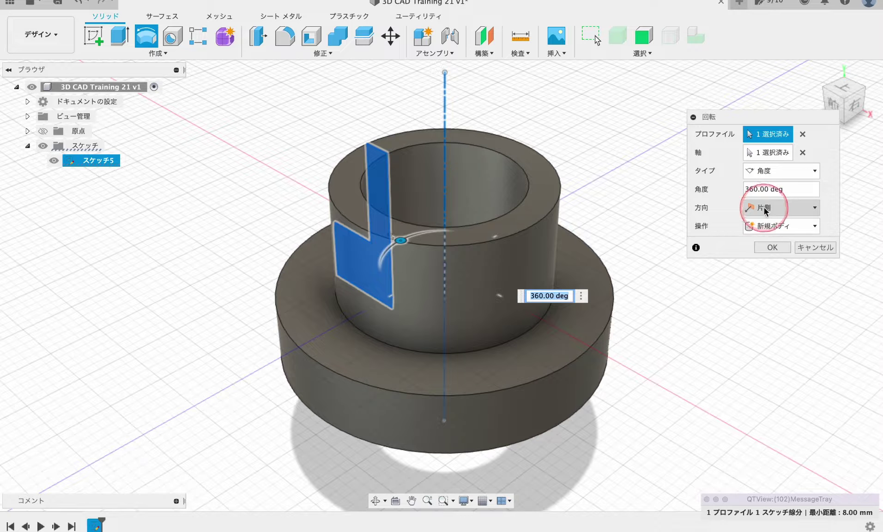
left_click(772, 247)
Chamfer the upper outer edge of the bushing's cylinder with an equal distance of 1 mm
scroll(430, 272, "up", 5)
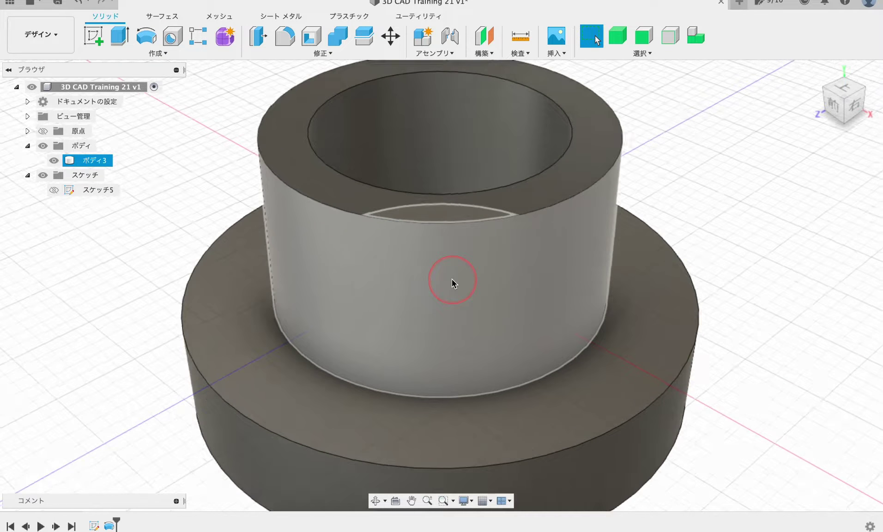
scroll(452, 282, "down", 5)
left_click(199, 71)
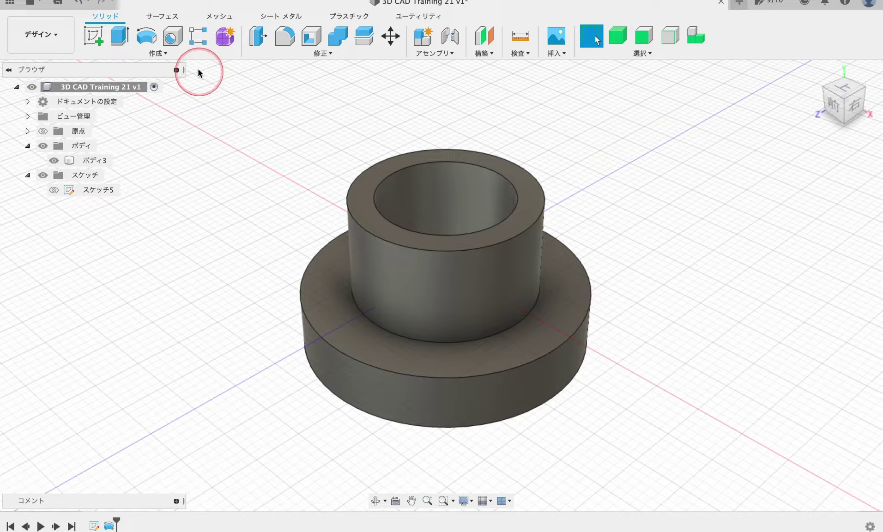
left_click(298, 55)
left_click(270, 90)
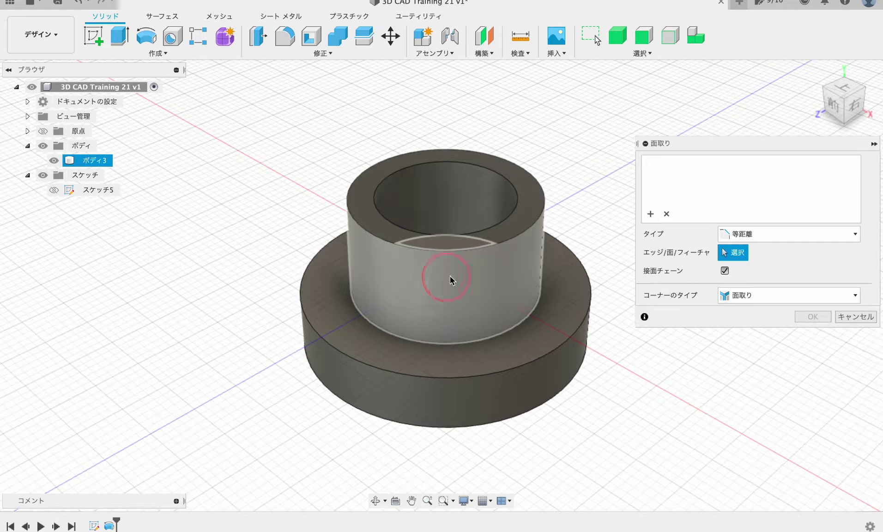
left_click(551, 190)
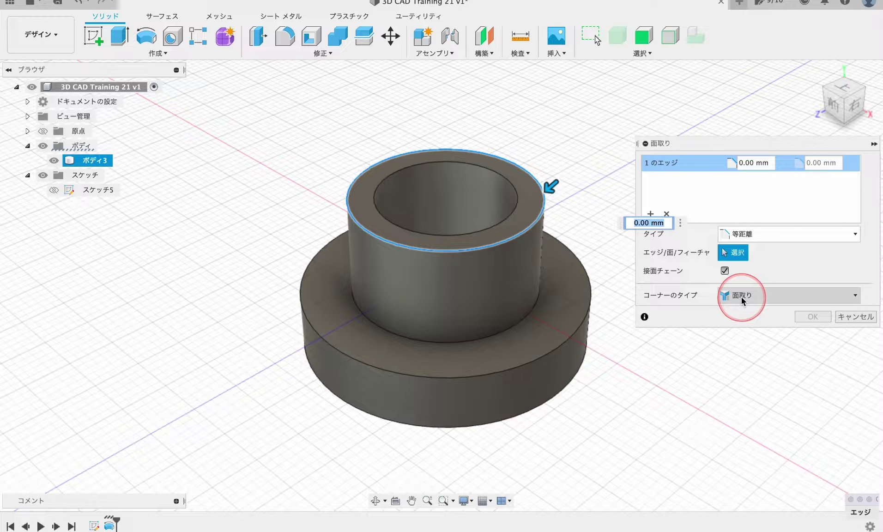
type("1")
left_click(813, 317)
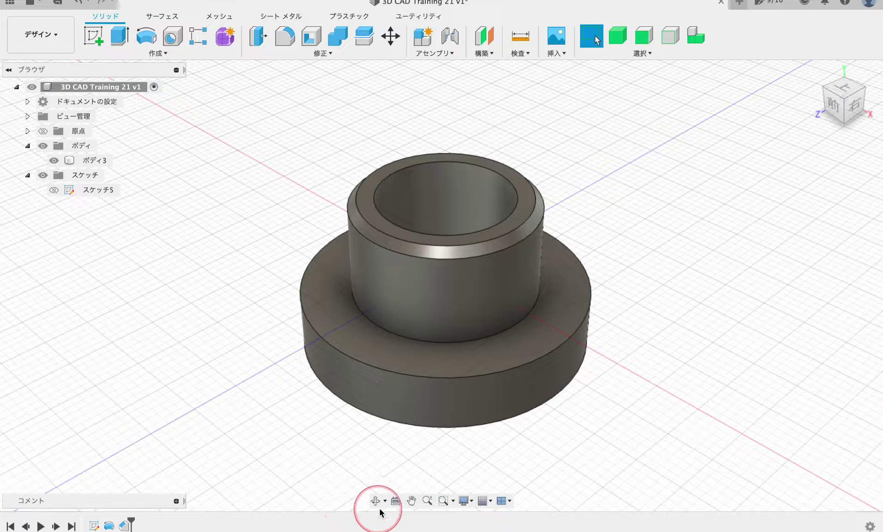
Start a new sketch on the upper face of the flange
left_click_drag(322, 464, 298, 378)
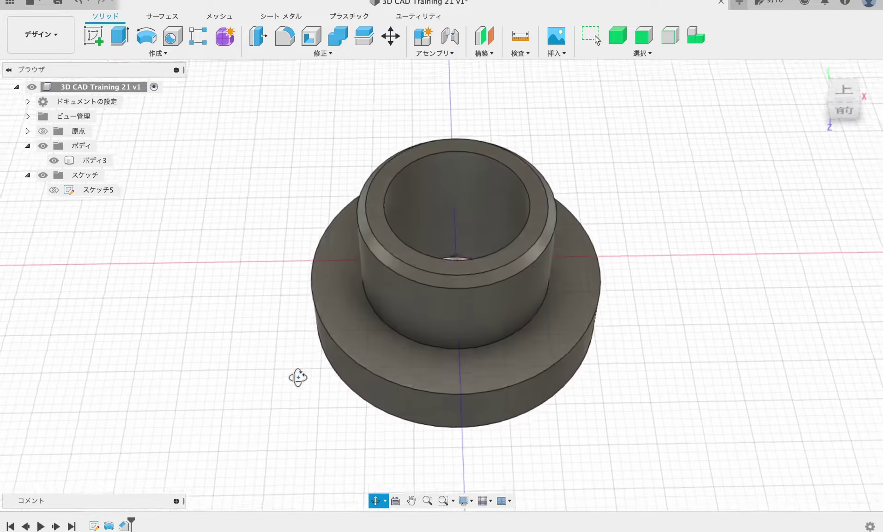
middle_click_drag(298, 377, 288, 369, "shift")
left_click(92, 35)
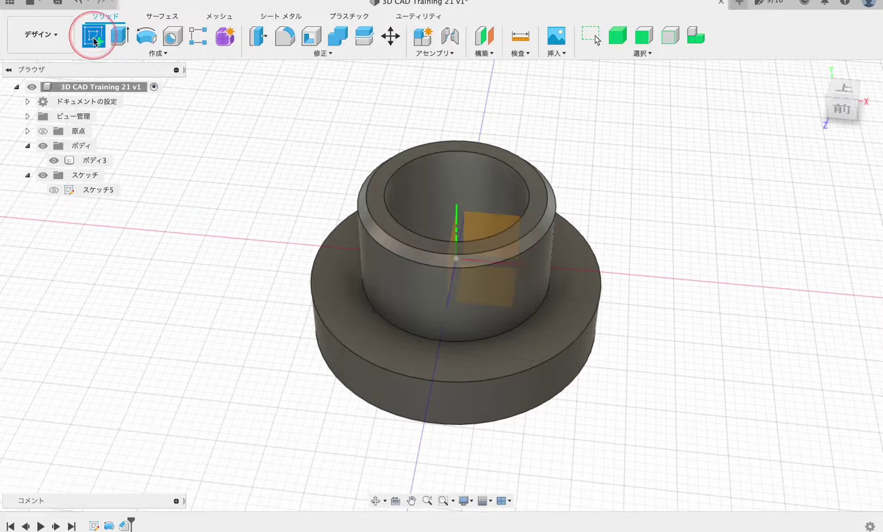
left_click(340, 304)
mouse_move(353, 294)
middle_mouse_down()
mouse_move(219, 337)
mouse_move(226, 347)
middle_mouse_up()
scroll(350, 317, "up", 1)
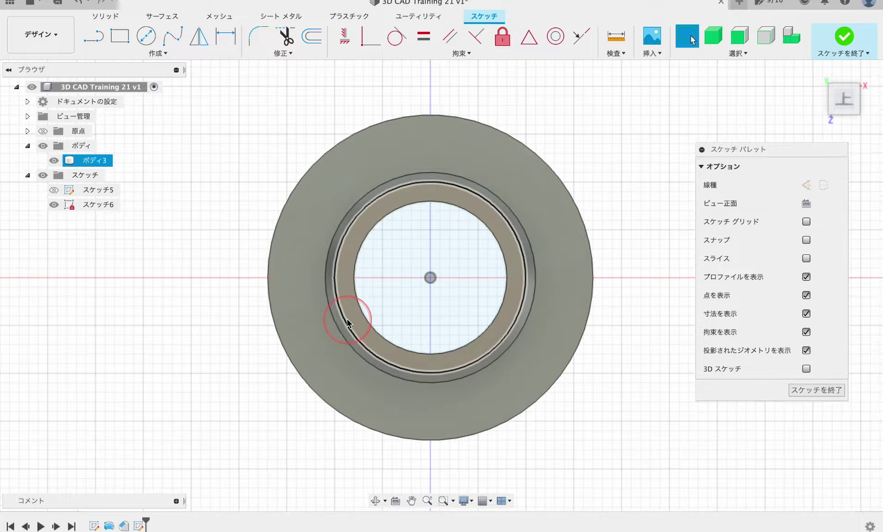
Place a sketch point on the flange face above the origin and constrain it vertically to the origin
left_click(93, 35)
key("Escape")
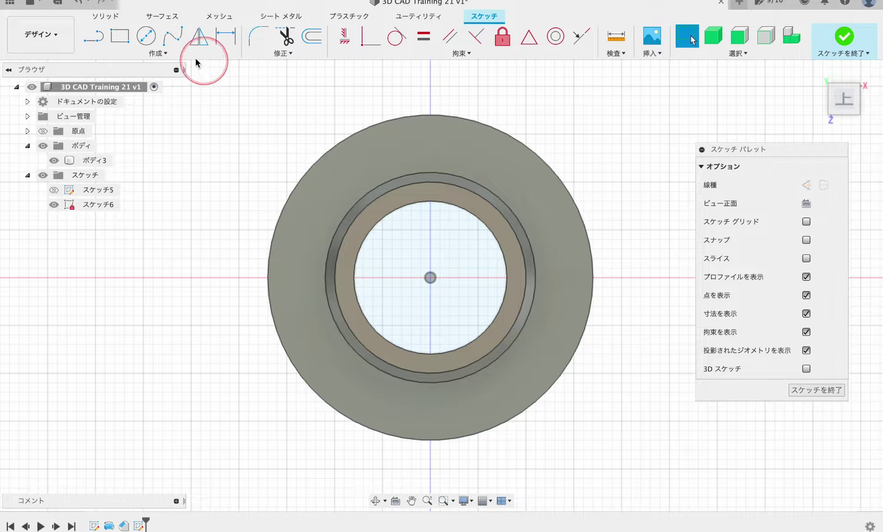
left_click(157, 53)
left_click(97, 182)
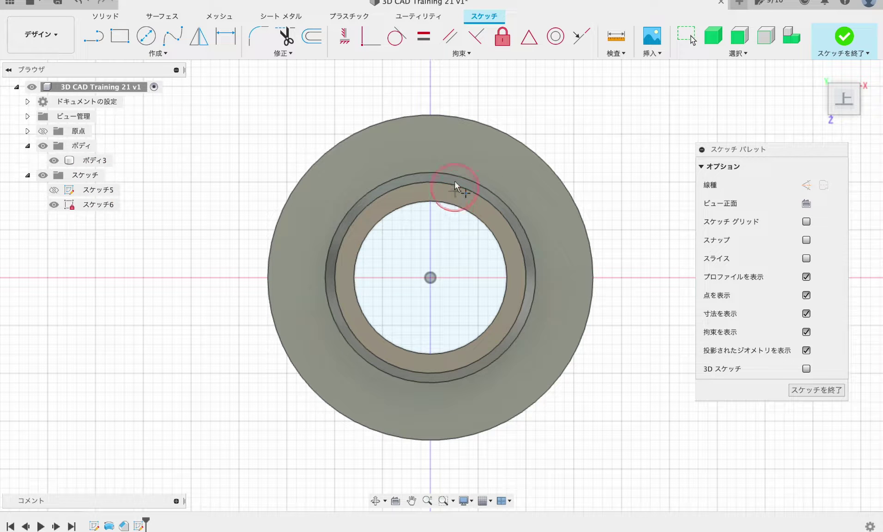
left_click(431, 146)
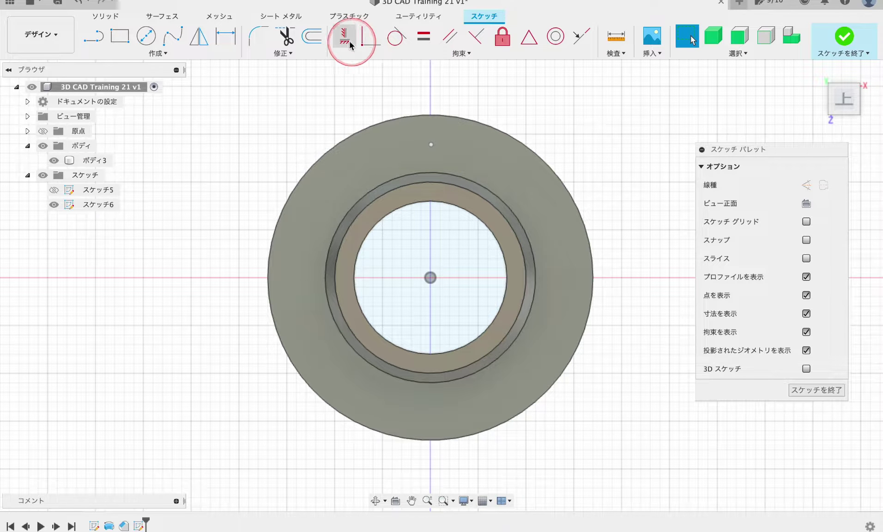
left_click(344, 36)
left_click(431, 145)
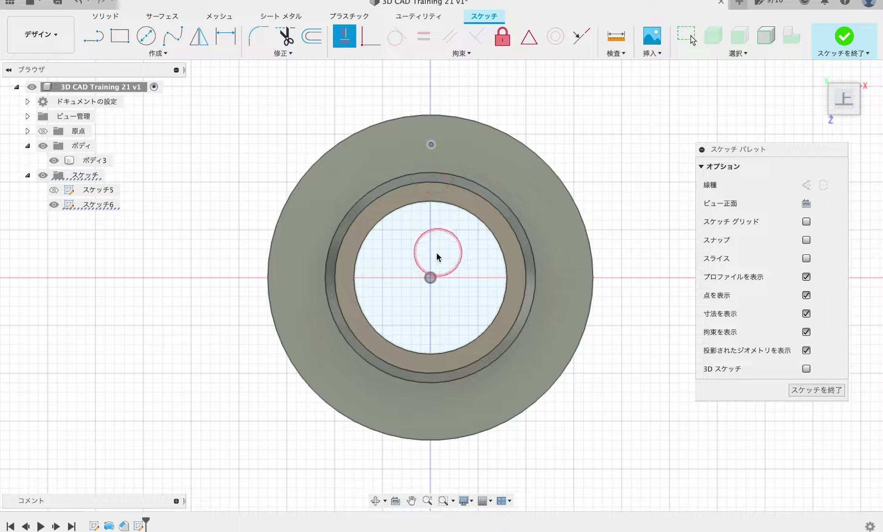
left_click(429, 278)
Dimension the vertical distance between the sketch point and the origin as 14 mm and finish the sketch
middle_click_drag(471, 277, 406, 282)
left_click(225, 37)
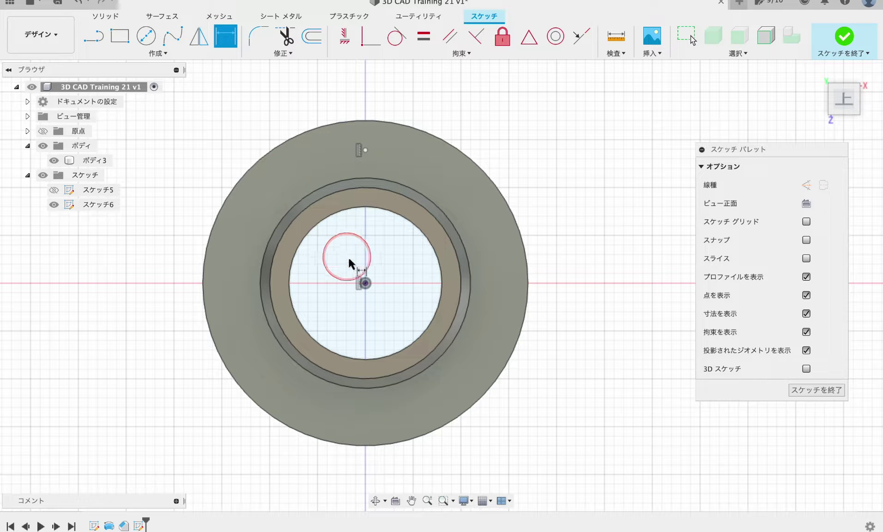
left_click(365, 150)
left_click(567, 213)
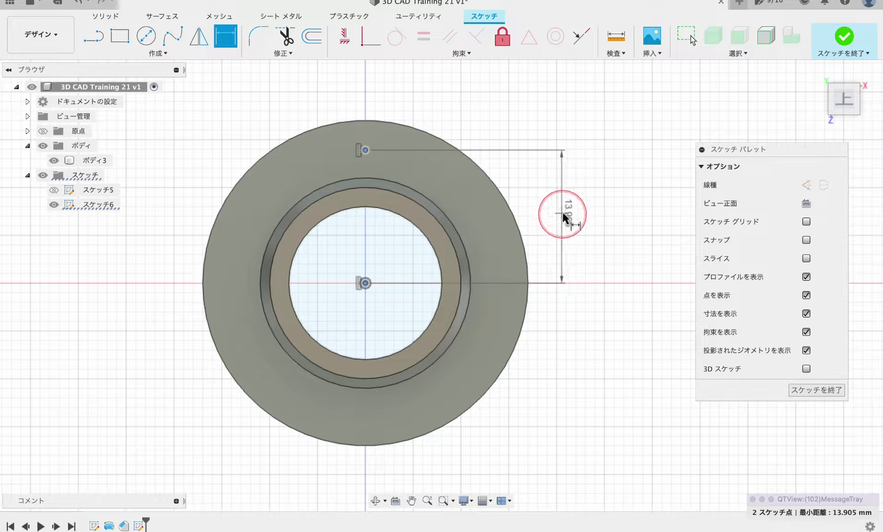
key("Return")
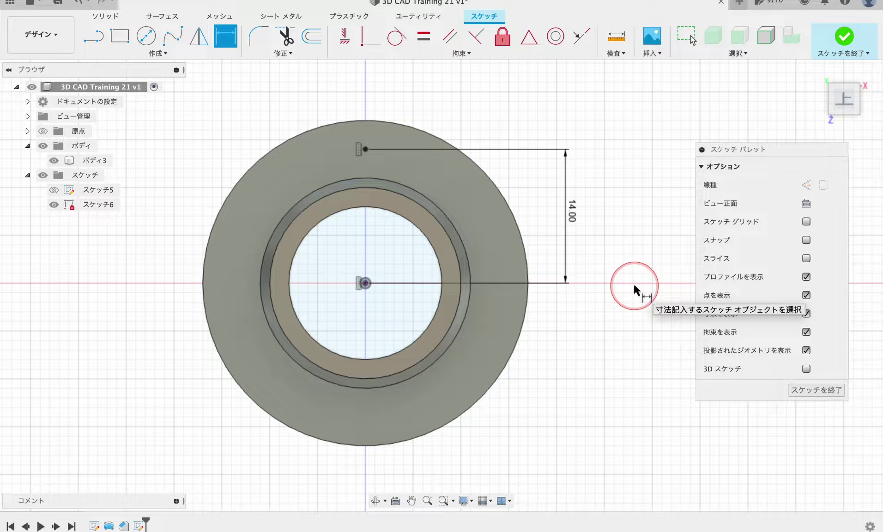
key("Escape")
left_click(844, 36)
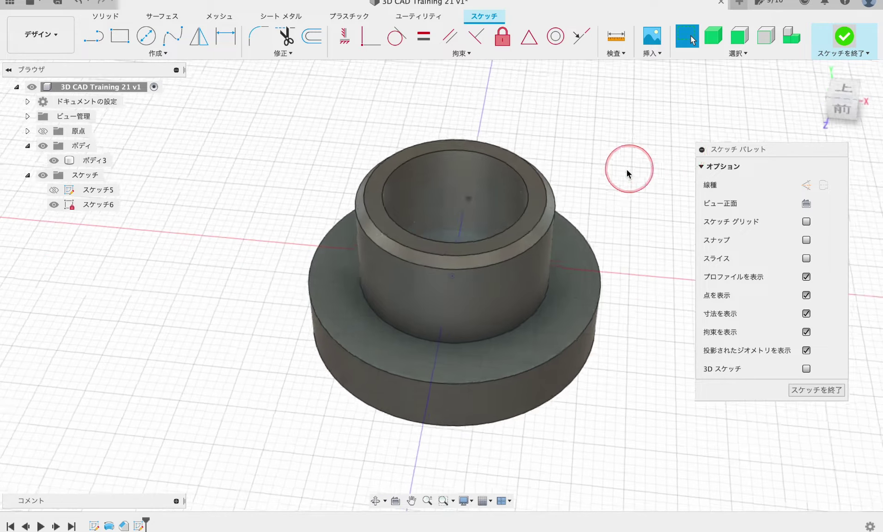
Start a counterbore hole at the flange's sketch point with its extent set to All (すべて)
left_click(377, 501)
left_click_drag(296, 424, 486, 376)
scroll(480, 369, "up", 3)
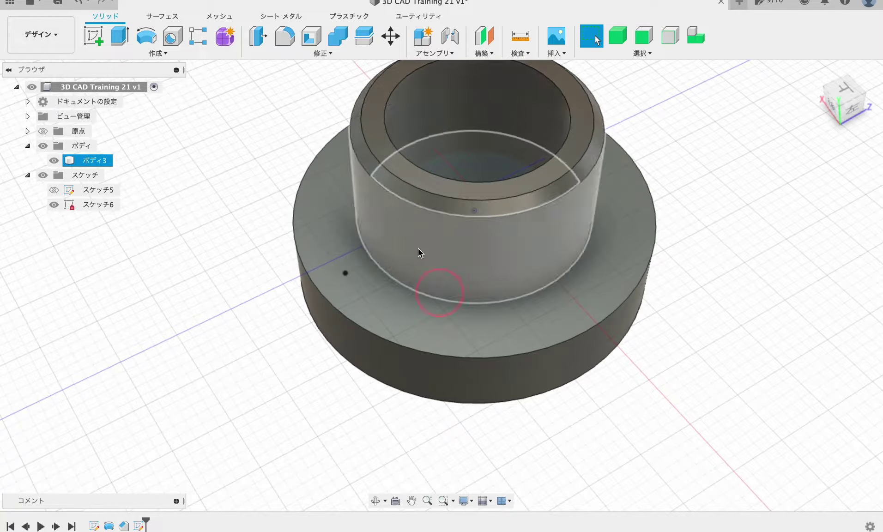
left_click(172, 36)
scroll(339, 287, "up", 2)
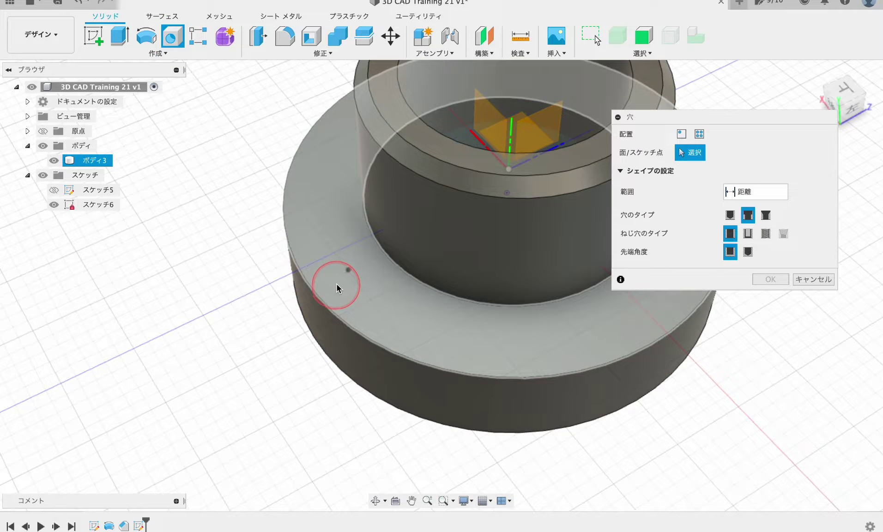
left_click(348, 271)
left_click(774, 192)
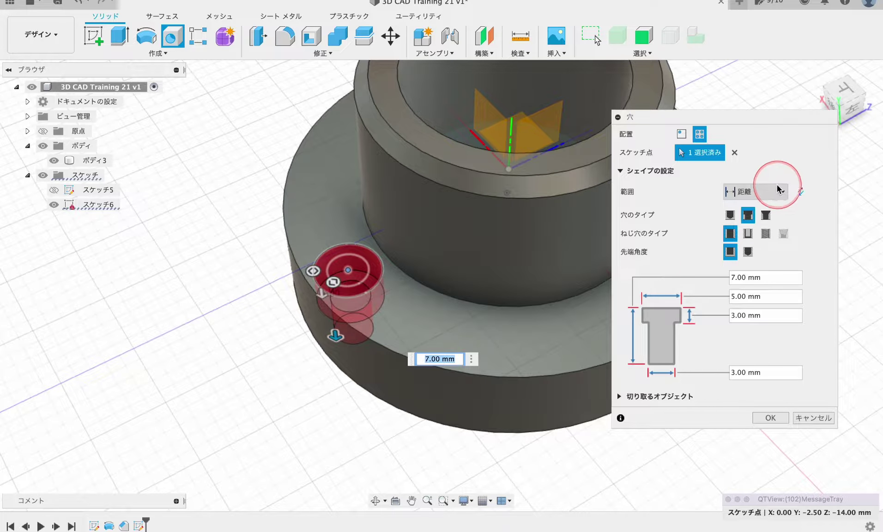
left_click(748, 234)
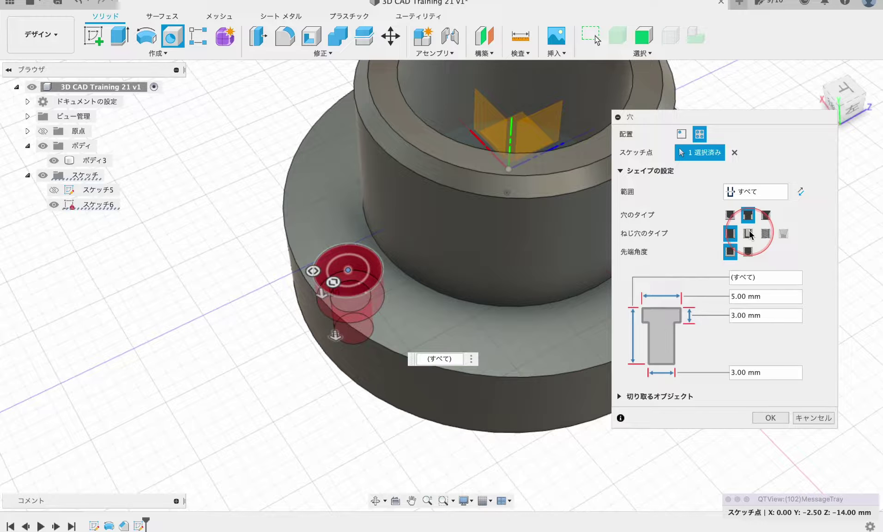
Set the counterbore to 4 mm diameter and 2 mm depth, the hole diameter to 2 mm, and create the hole
left_click(743, 300)
triple_click(728, 298)
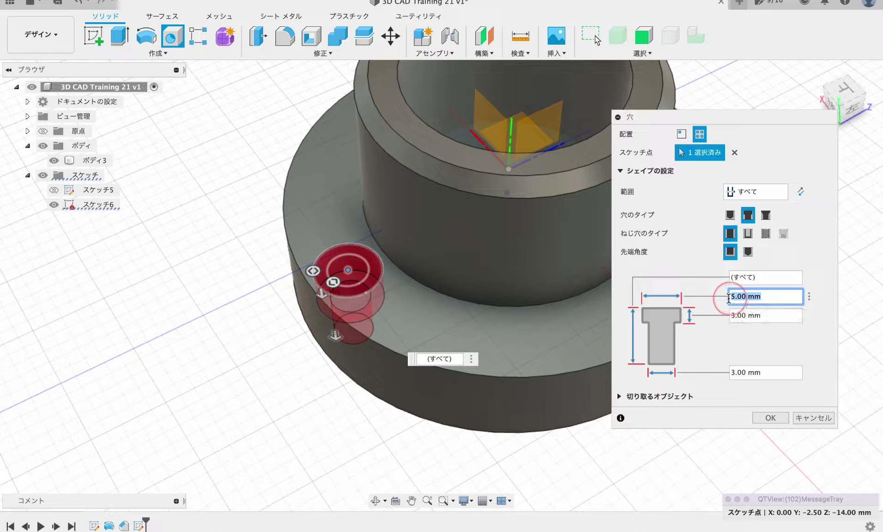
type("4")
key("Tab")
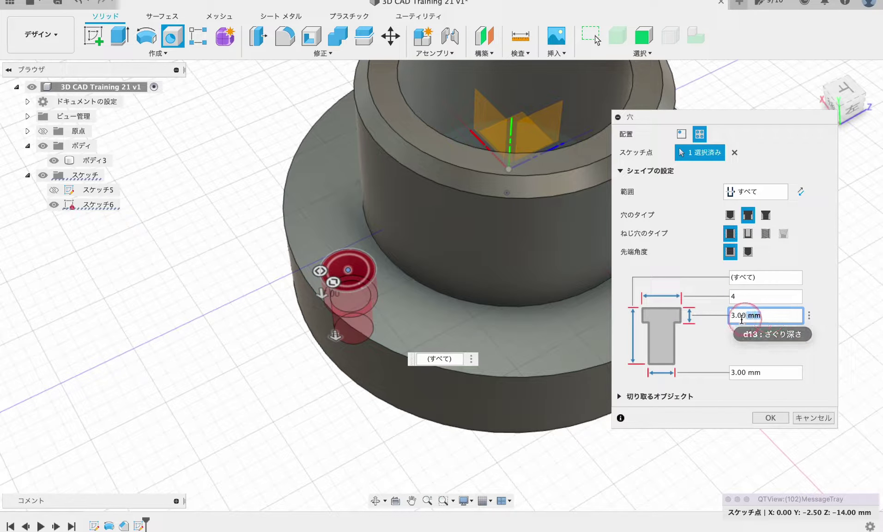
type("2")
left_click(762, 376)
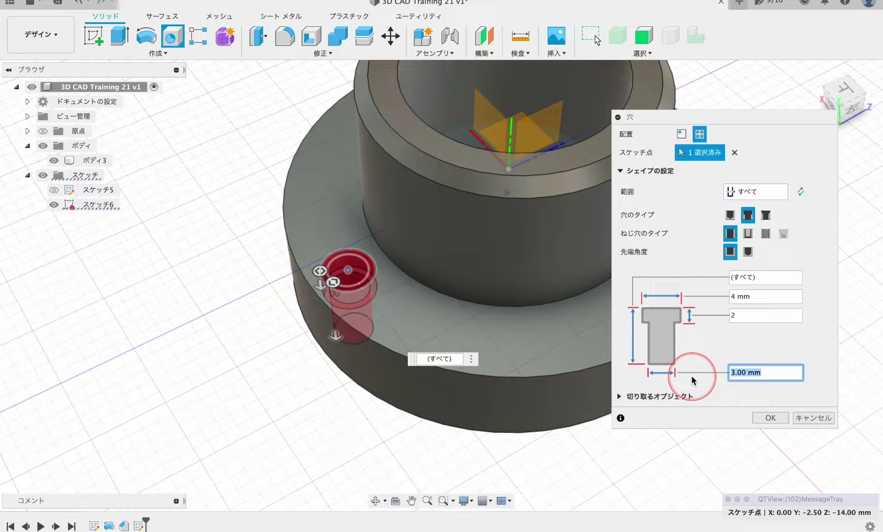
left_click(781, 344)
left_click(770, 417)
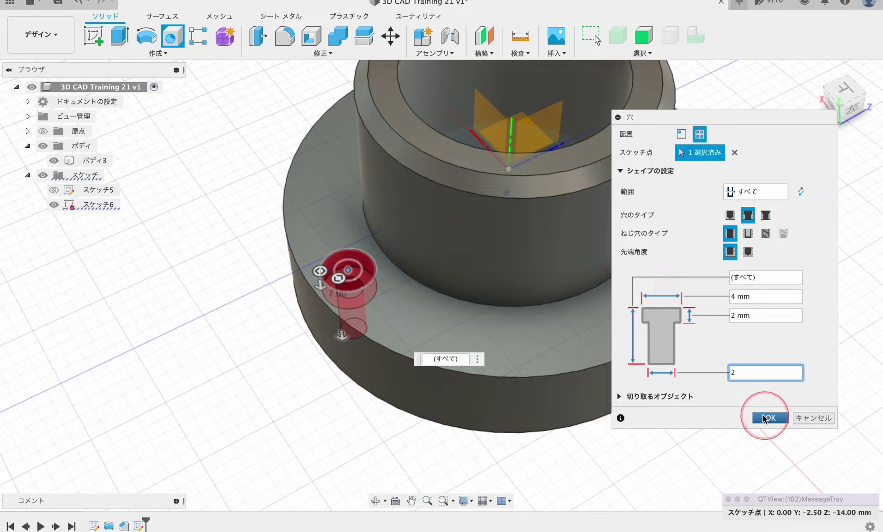
Set up a circular pattern of the counterbore hole feature around the vertical Y axis of the origin
left_click(375, 500)
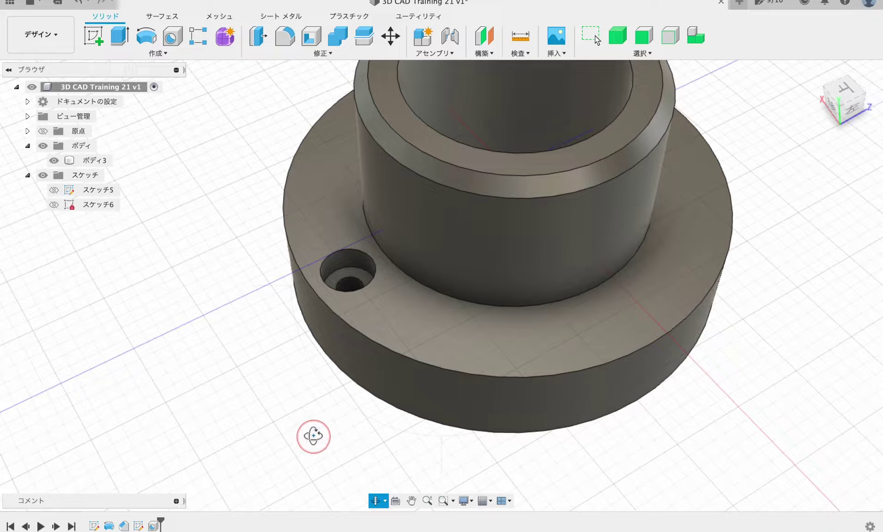
left_click_drag(292, 431, 309, 355)
key("Escape")
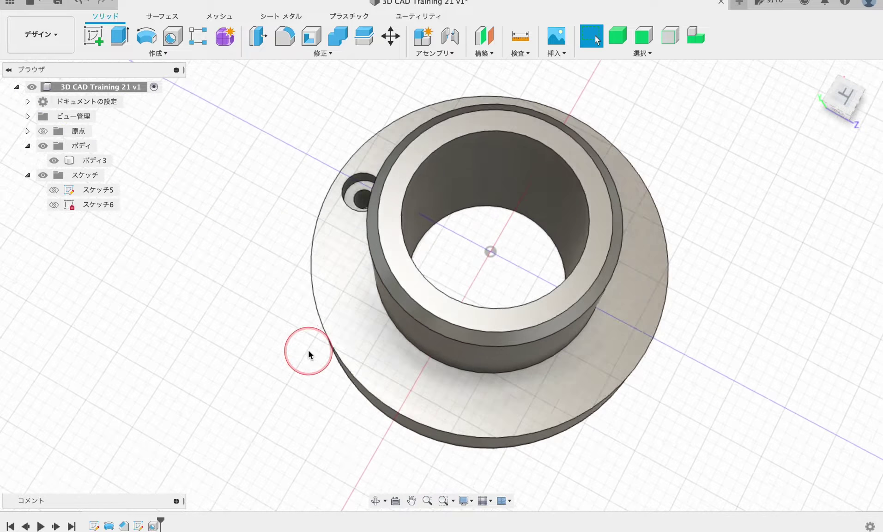
left_click(158, 54)
mouse_move(136, 316)
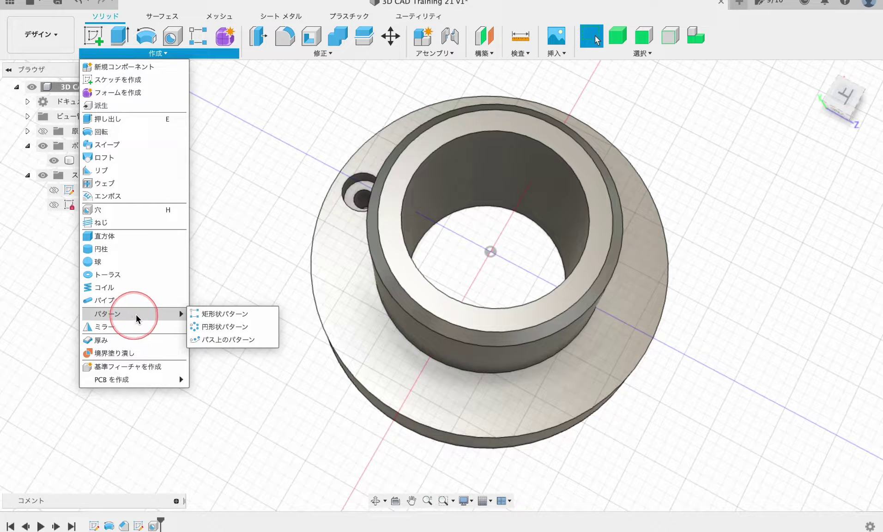
left_click(223, 327)
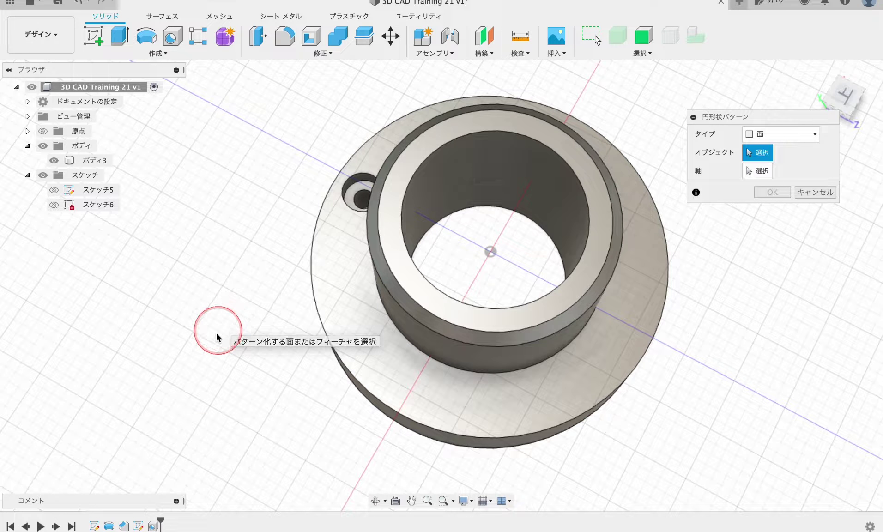
left_click(154, 525)
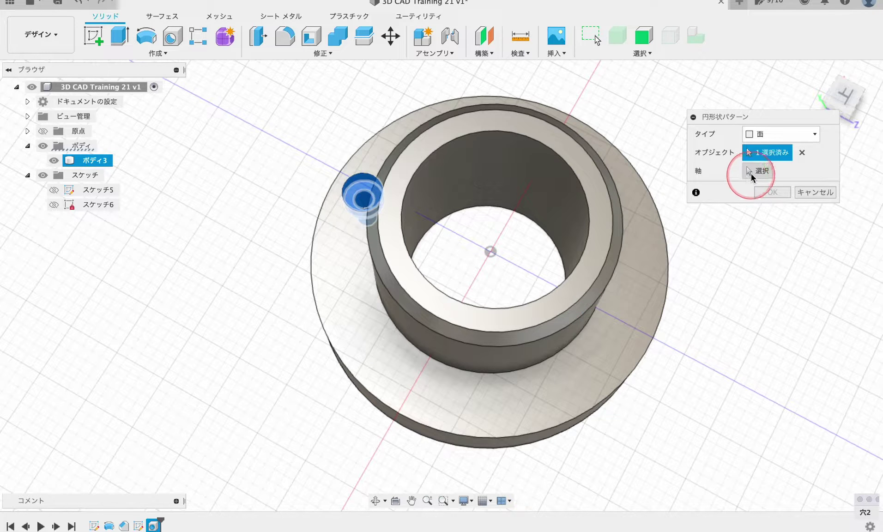
left_click(751, 175)
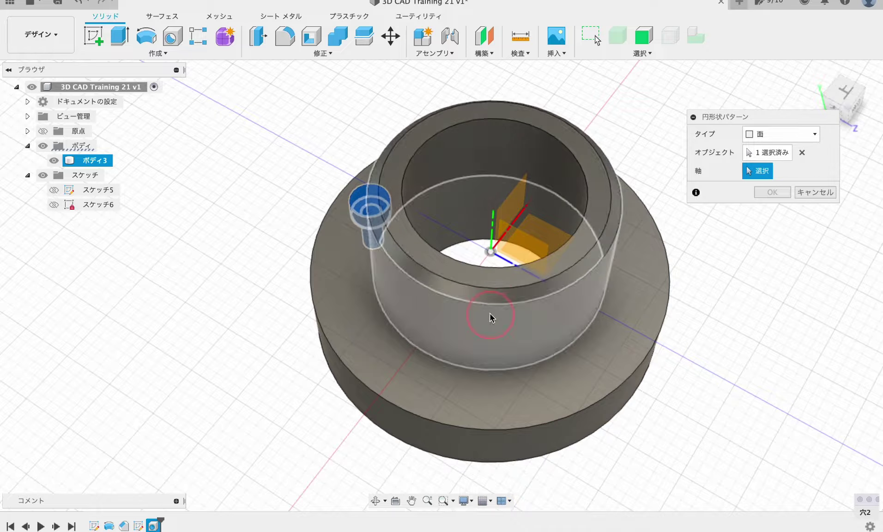
left_click(492, 232)
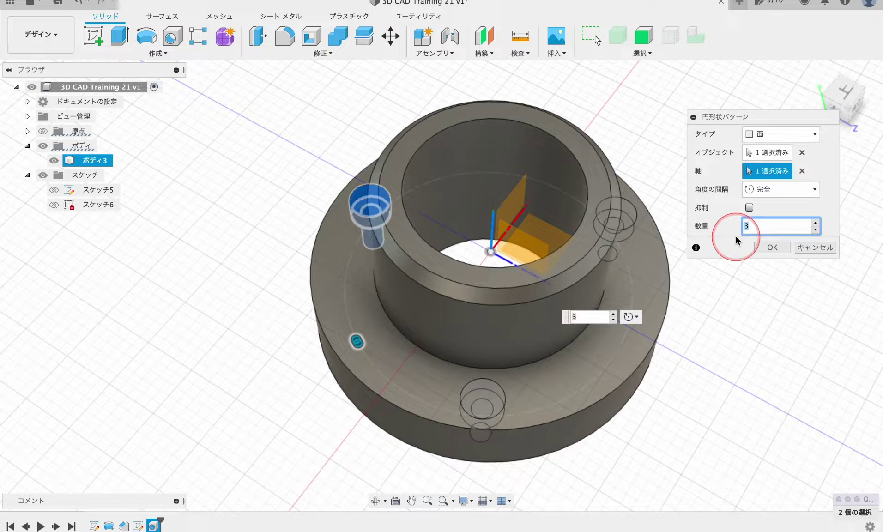
Set the circular pattern's quantity to 6 and create the evenly spaced counterbore holes around the flange
type("6")
left_click(814, 223)
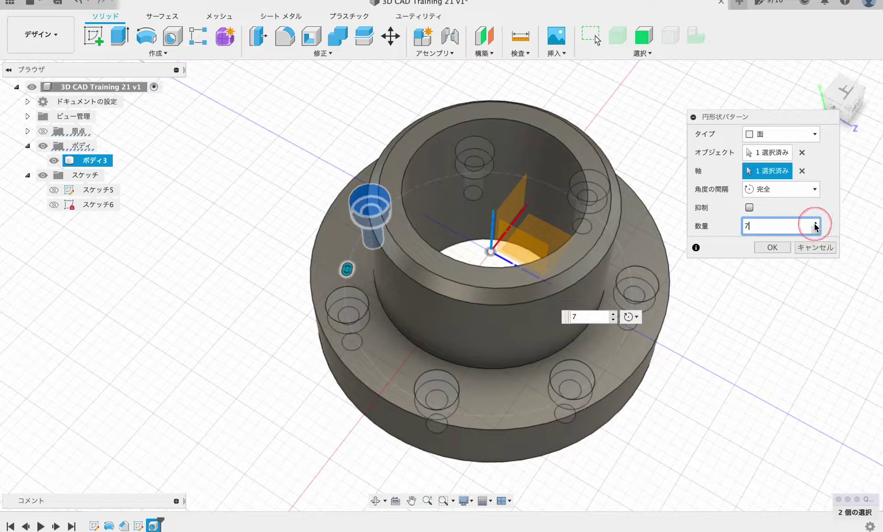
left_click(815, 223)
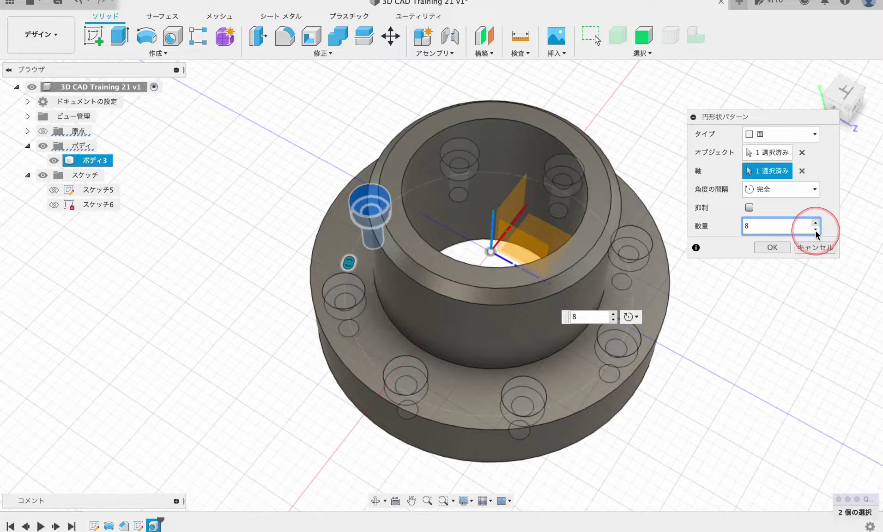
left_click(816, 230)
left_click(816, 230)
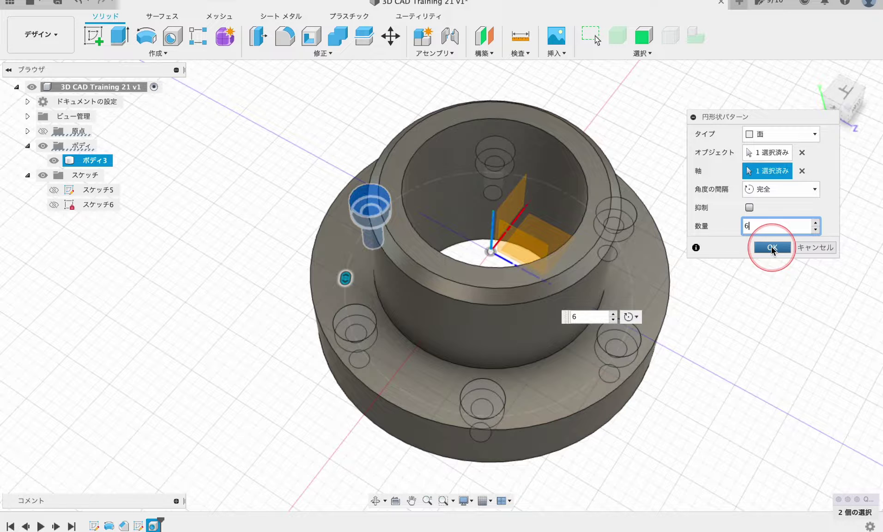
left_click(815, 230)
left_click(815, 230)
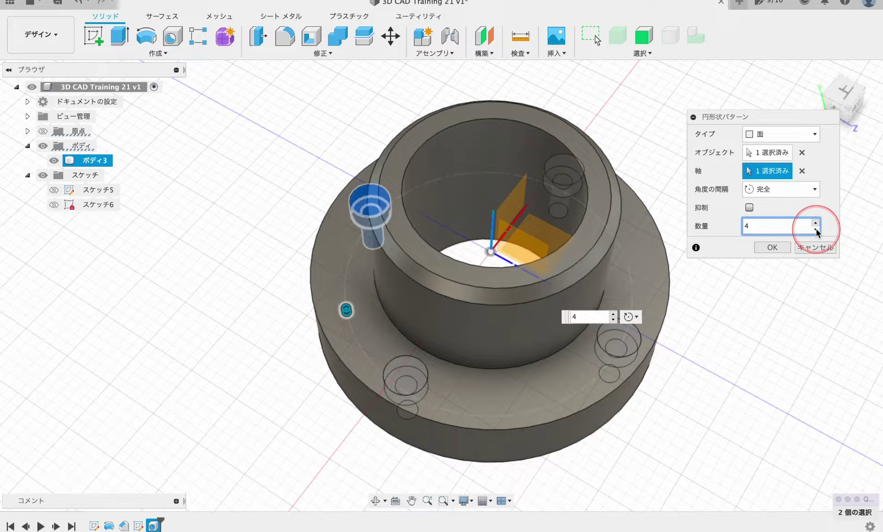
left_click(815, 223)
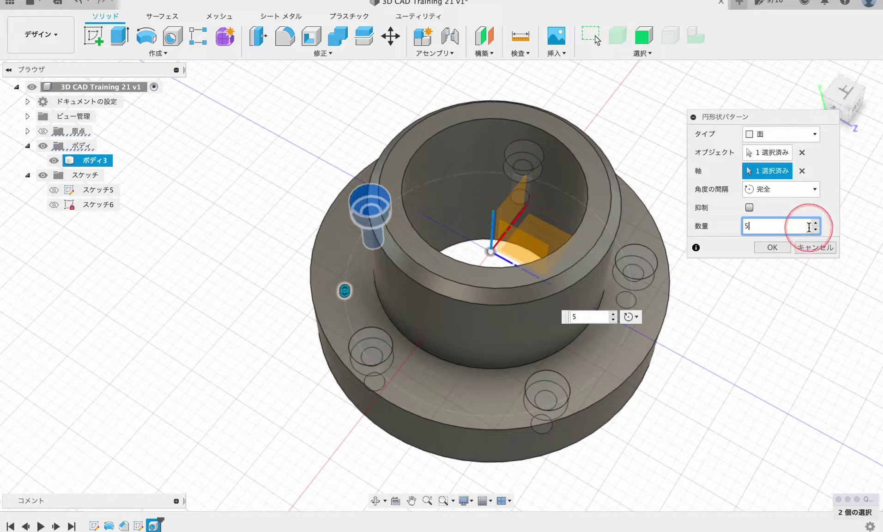
left_click(772, 247)
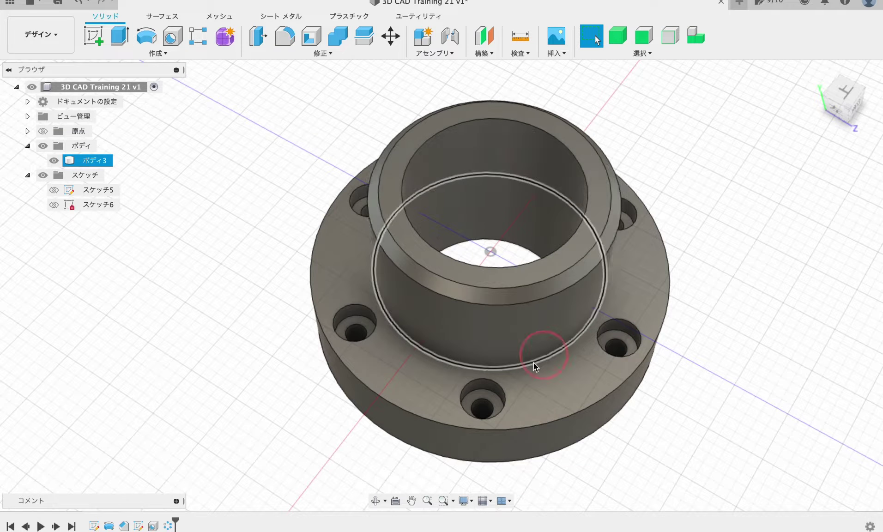
Start a section analysis (断面解析) of the bushing on the origin's XY plane
scroll(467, 405, "down", 3)
scroll(466, 406, "up", 3)
middle_click_drag(685, 379, 516, 395)
left_click(821, 74)
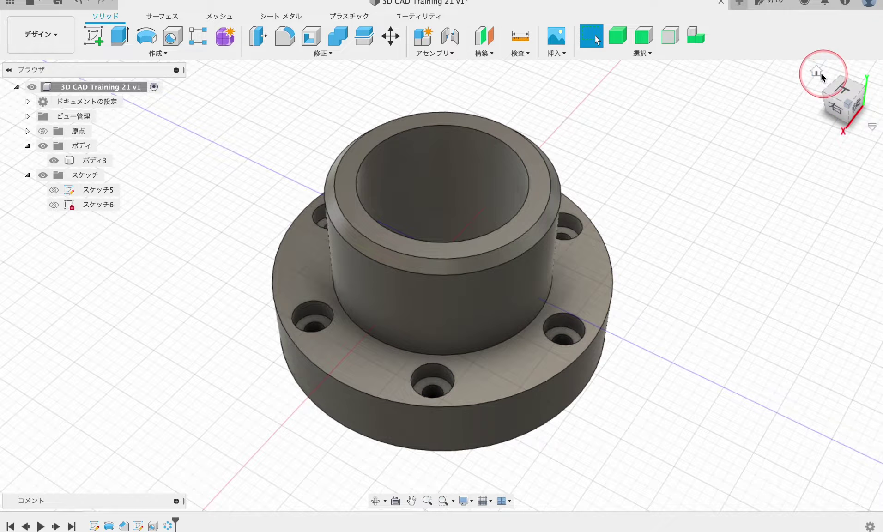
left_click(815, 73)
middle_click_drag(680, 228, 684, 200)
left_click(520, 53)
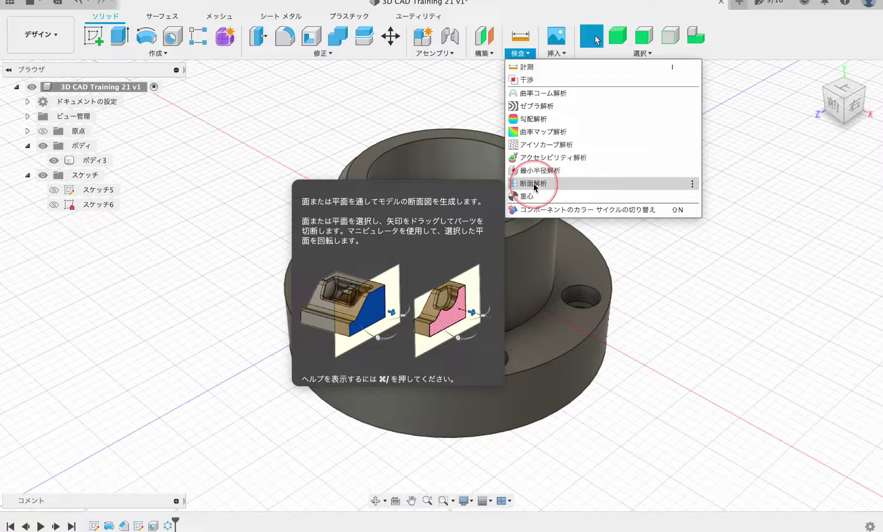
left_click(544, 183)
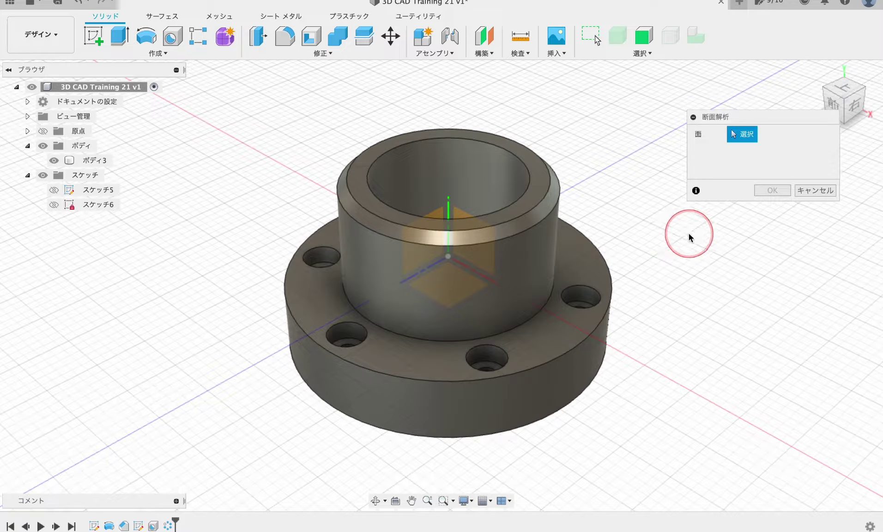
left_click(464, 225)
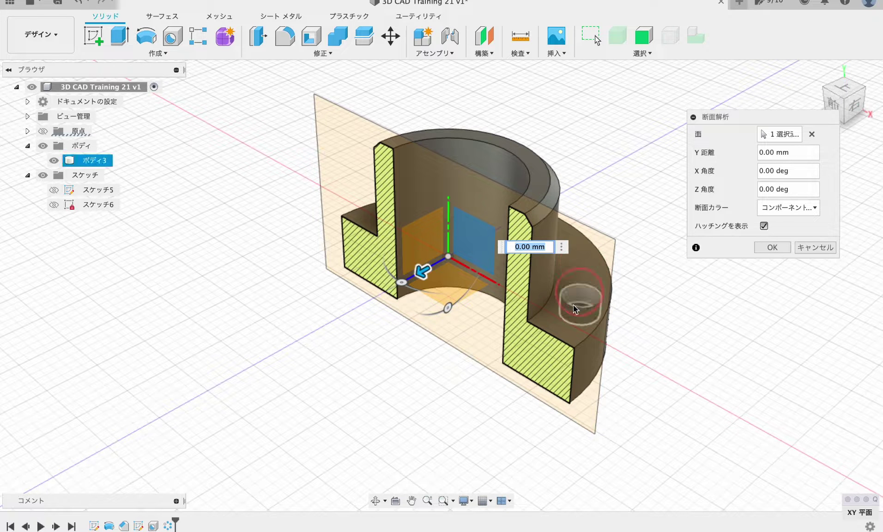
Rotate the section plane around the bushing's vertical axis until it cuts through two opposite counterbore holes, and create the analysis
middle_click_drag(424, 356, 446, 355, "shift")
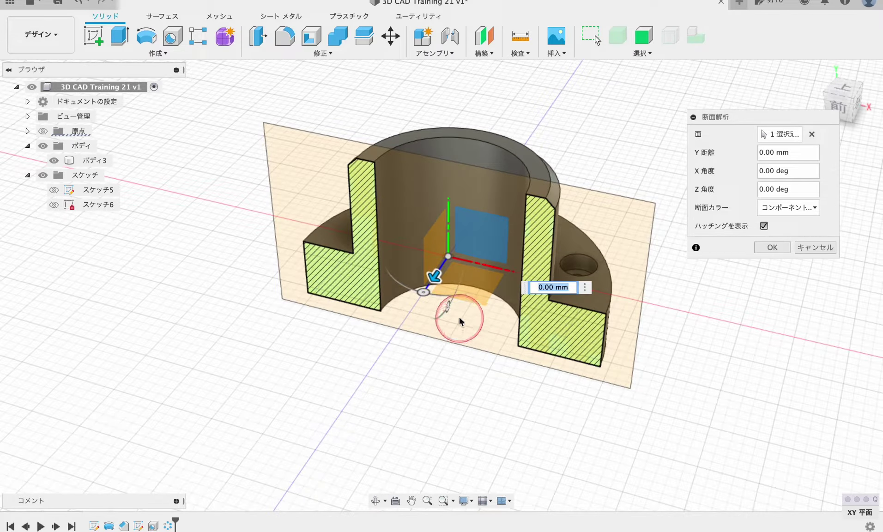
left_click_drag(438, 281, 421, 305)
left_click_drag(421, 304, 428, 303)
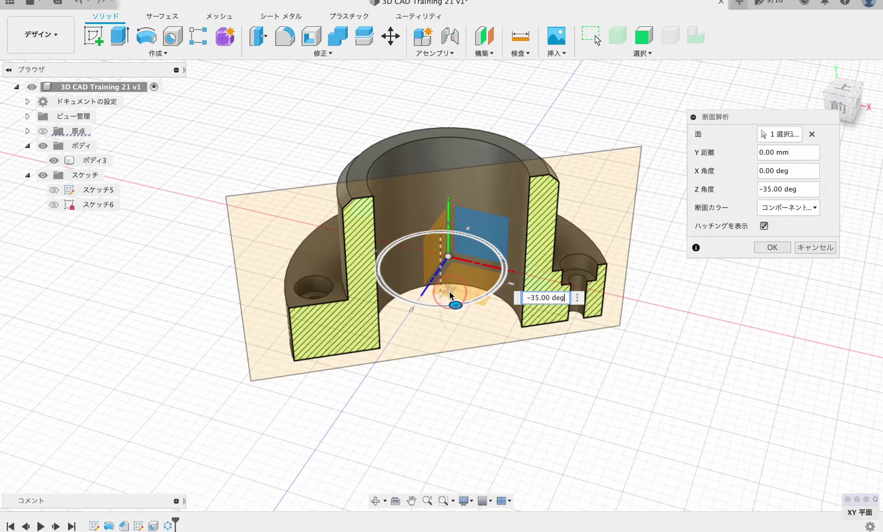
mouse_move(451, 288)
left_mouse_down()
mouse_move(443, 272)
mouse_move(451, 293)
left_mouse_up()
mouse_move(448, 294)
left_mouse_down()
mouse_move(424, 211)
mouse_move(465, 390)
mouse_move(441, 283)
left_mouse_up()
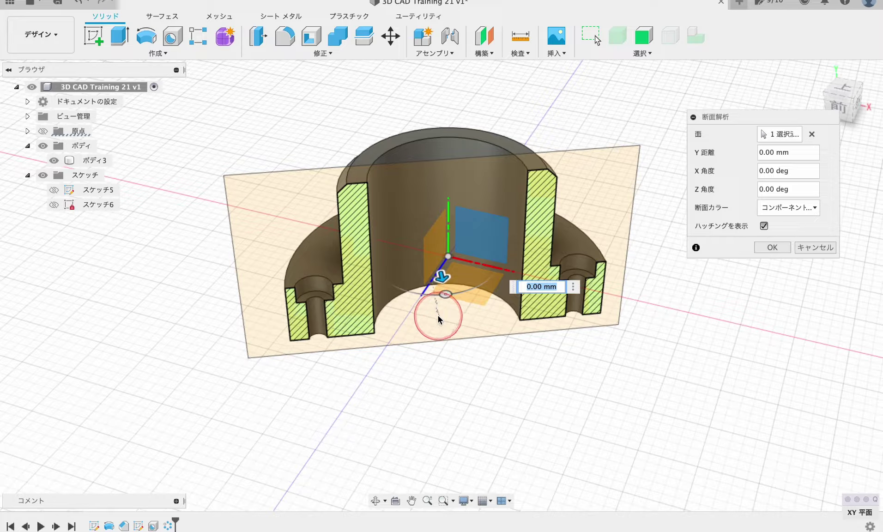
middle_click_drag(422, 418, 365, 435, "shift")
mouse_move(442, 300)
left_mouse_down()
mouse_move(404, 309)
mouse_move(420, 311)
mouse_move(470, 279)
mouse_move(390, 326)
mouse_move(388, 314)
mouse_move(400, 323)
mouse_move(441, 312)
left_mouse_up()
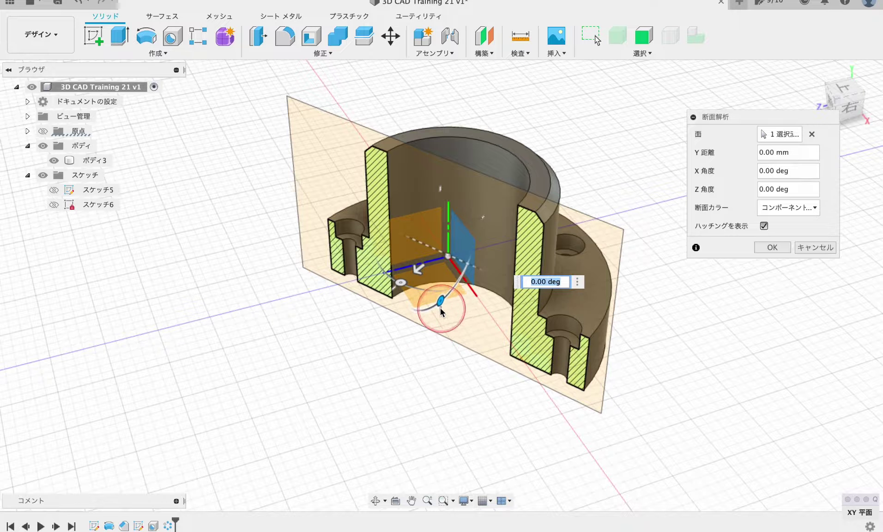
left_click(774, 248)
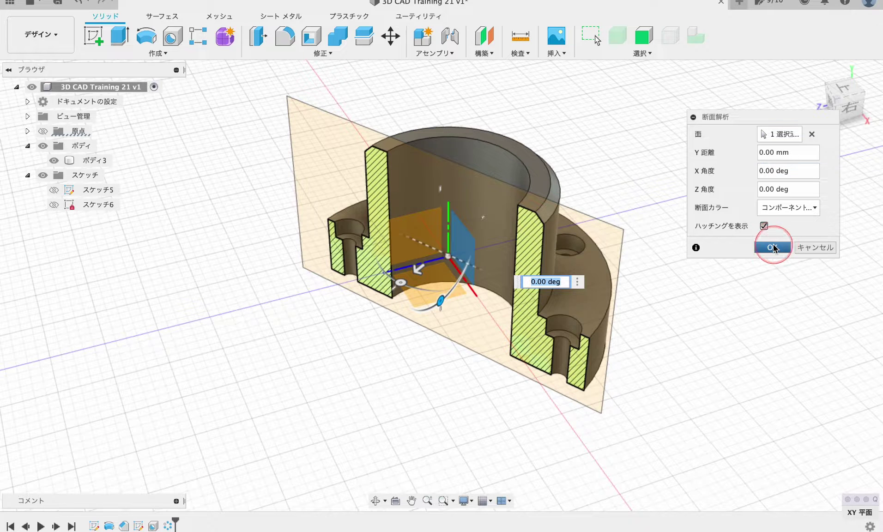
Toggle the section analysis's visibility to compare the cut and whole part, leaving the analysis hidden
left_click(293, 304)
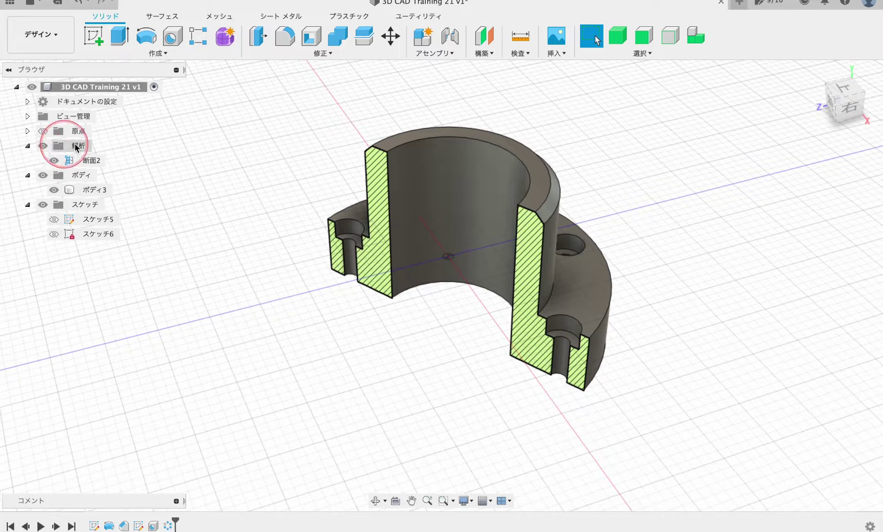
left_click(54, 160)
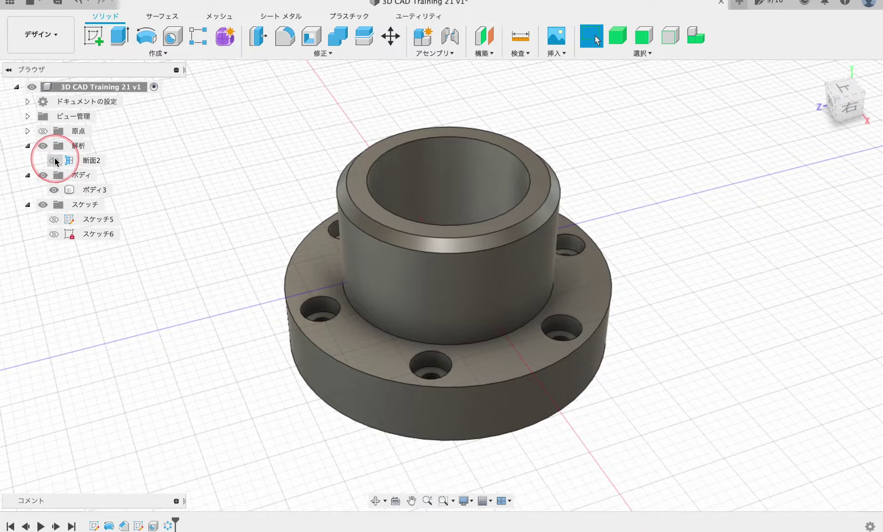
left_click(54, 160)
left_click(55, 160)
left_click(54, 160)
left_click(54, 160)
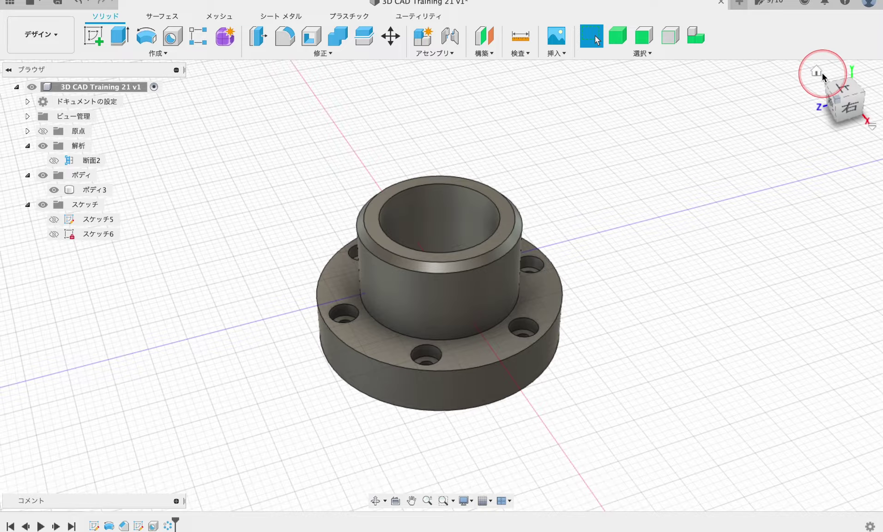
Create a new drawing of the complete assembly from scratch with the ISO standard, mm units and an A4 sheet
left_click(816, 72)
middle_click_drag(455, 331, 455, 308)
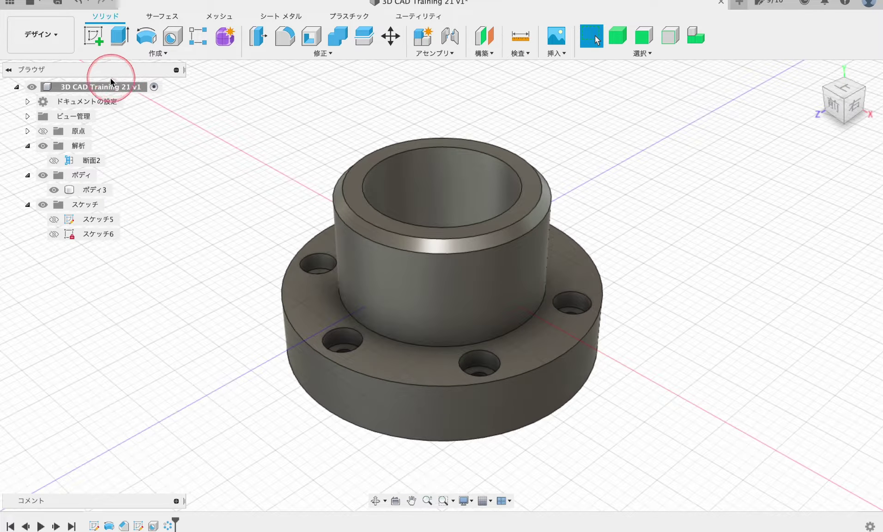
right_click(84, 90)
left_click(117, 134)
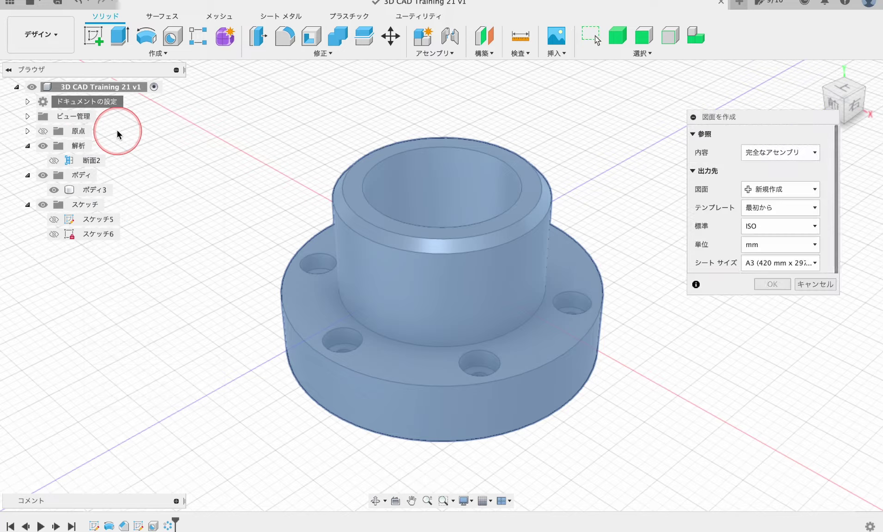
left_click(766, 264)
left_click(768, 306)
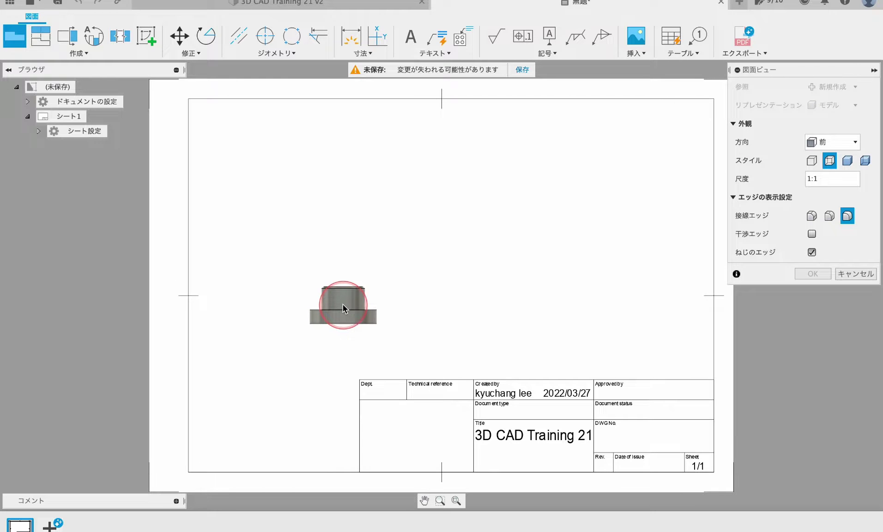
Place the bushing's front (前) view with hidden edges on the sheet's left half at 2:1 scale
left_click(329, 305)
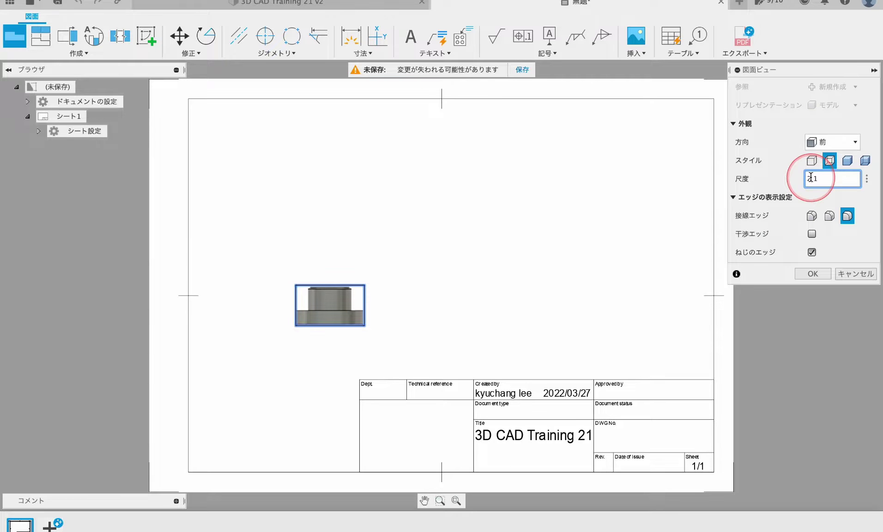
left_click(811, 275)
scroll(375, 301, "up", 3)
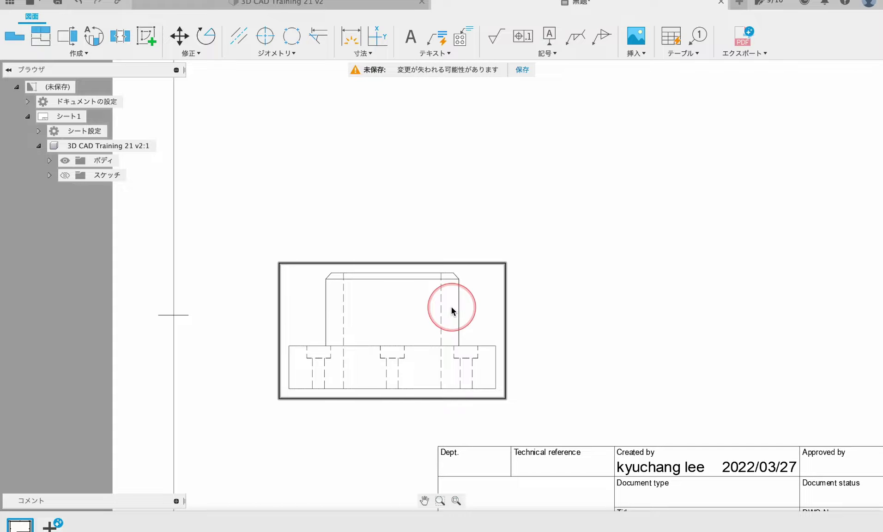
scroll(369, 309, "down", 3)
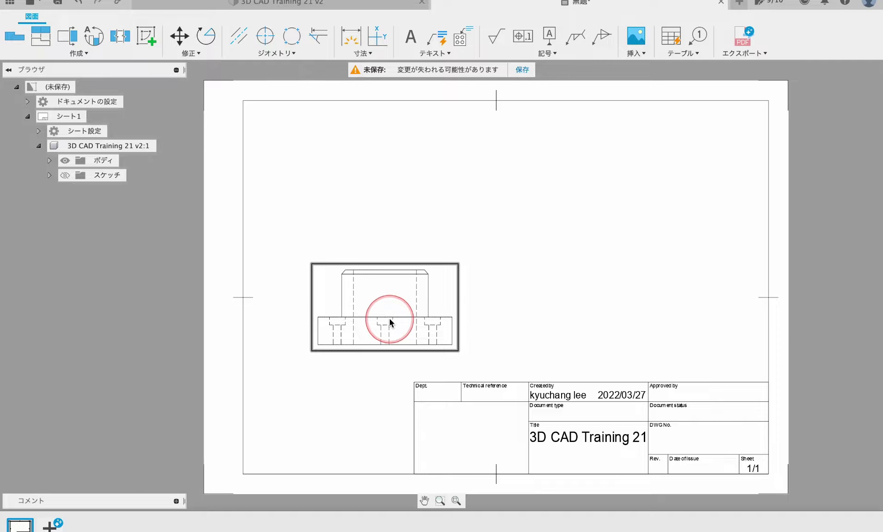
Project an isometric view from the front view into the drawing sheet's upper-right area
left_click(68, 36)
left_click(146, 251)
left_click(40, 36)
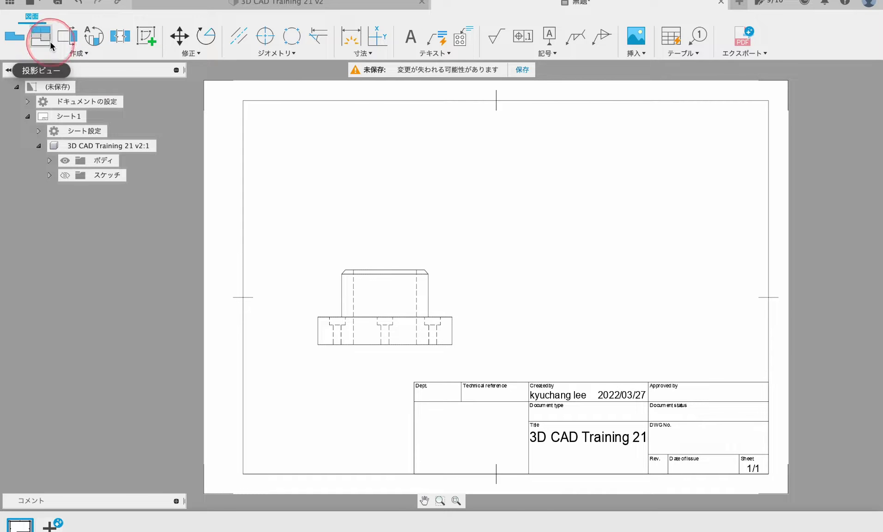
left_click(371, 309)
left_click(637, 182)
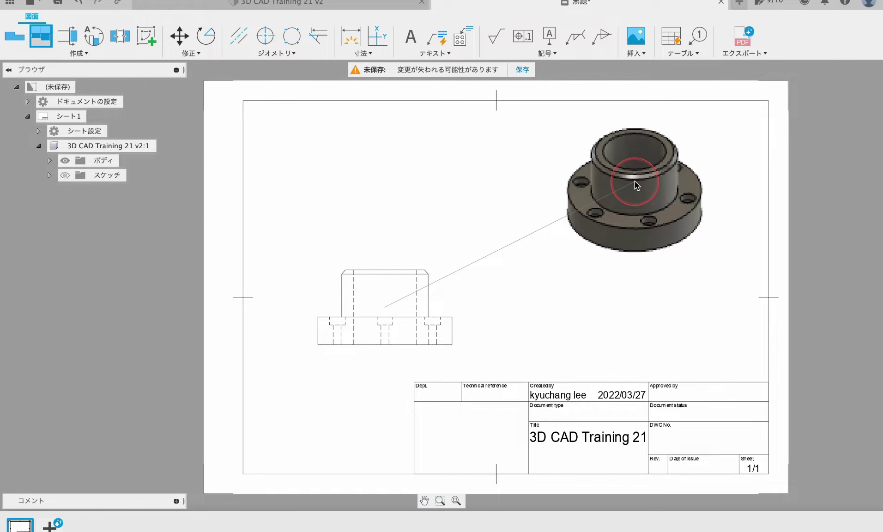
Add a vertical centerline to the front view and extend both its ends slightly beyond the bushing's outline
left_click(68, 34)
left_click(363, 261)
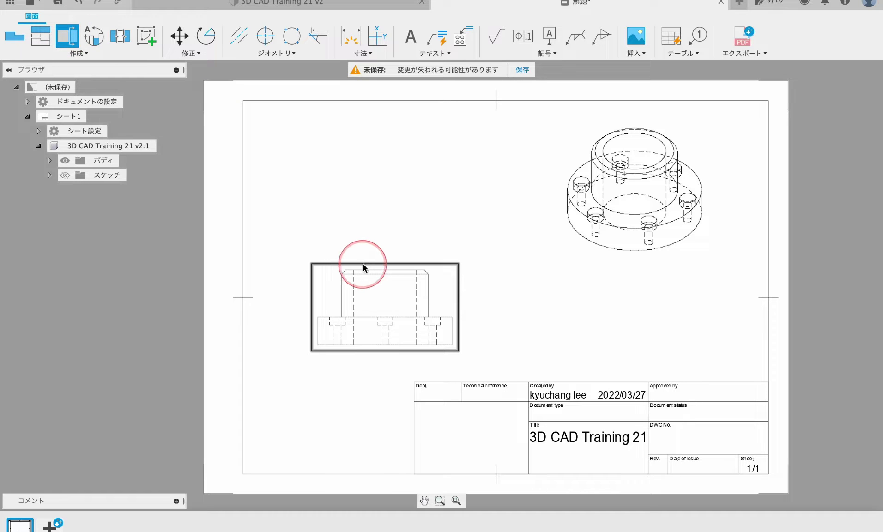
left_click(250, 38)
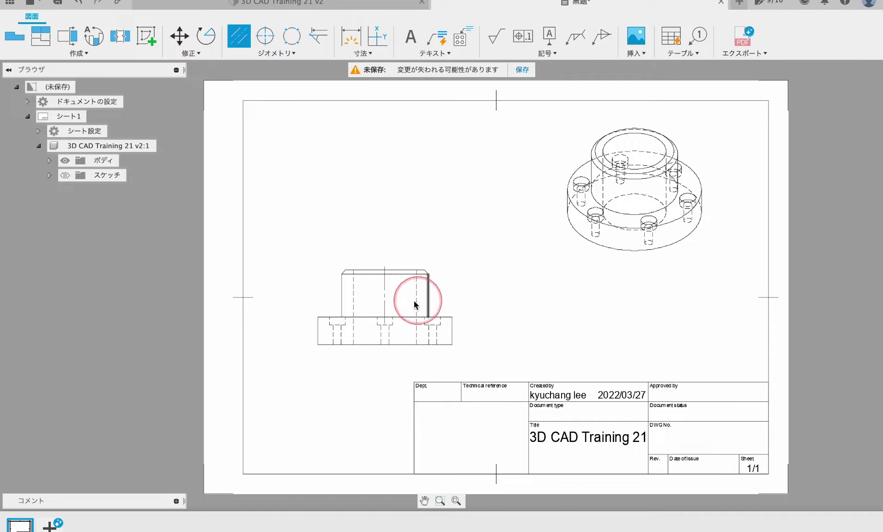
scroll(385, 277, "up", 4)
left_click(384, 322)
left_click_drag(384, 367, 384, 421)
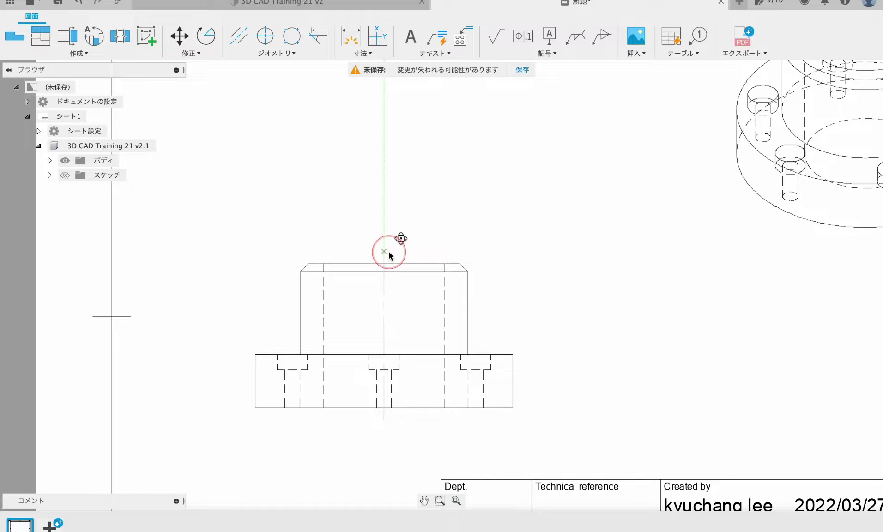
left_click_drag(388, 252, 388, 253)
scroll(440, 297, "down", 3)
key("Escape")
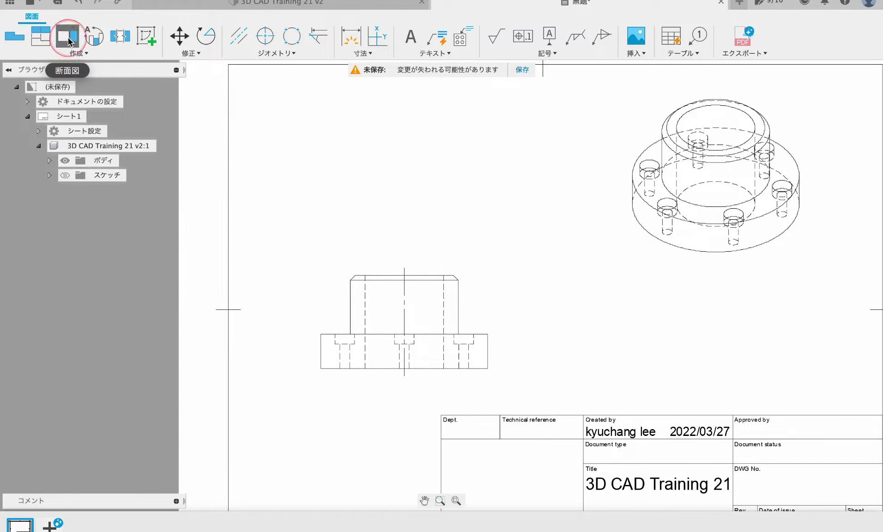
Create section view A of full (完全) depth along the front view's centerline and place it beside the front view at 2:1 scale
left_click(69, 42)
left_click(400, 270)
left_click(404, 268)
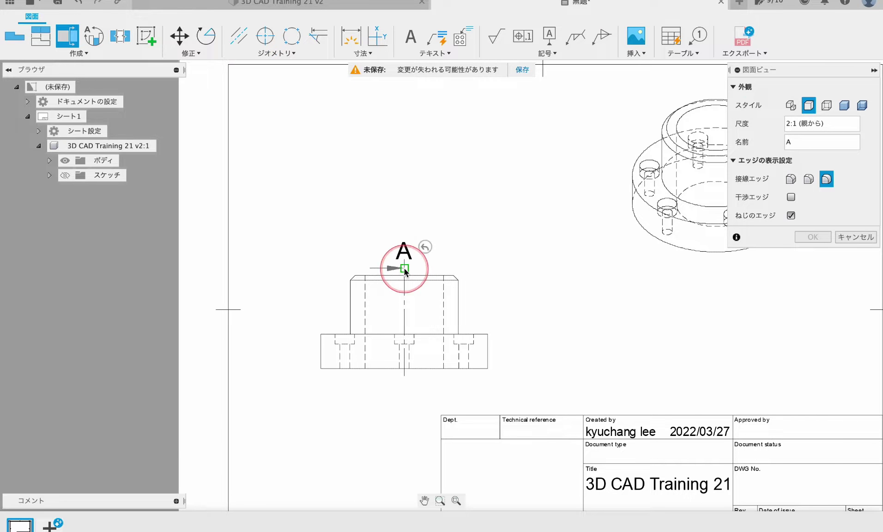
left_click(404, 378)
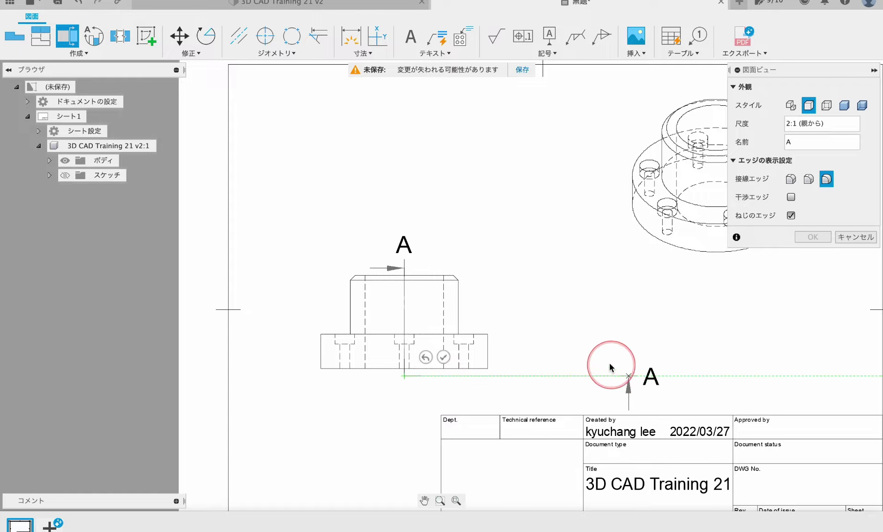
left_click(443, 357)
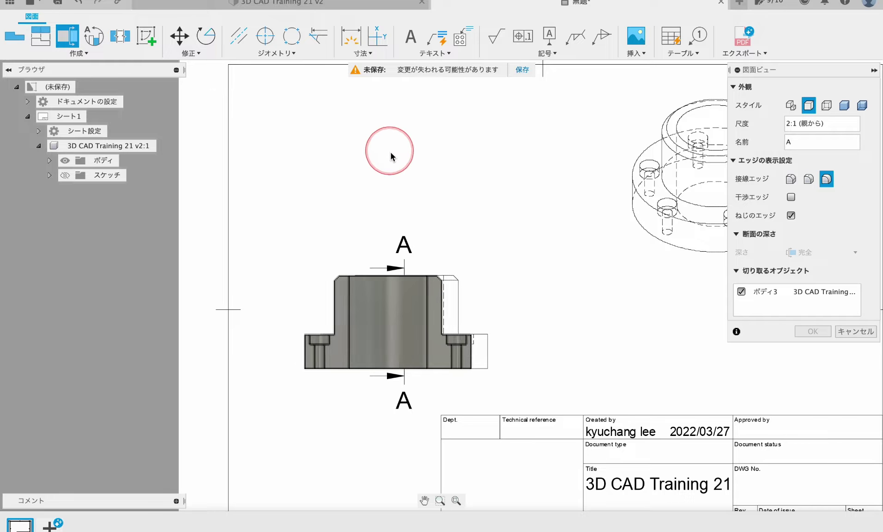
left_click(625, 354)
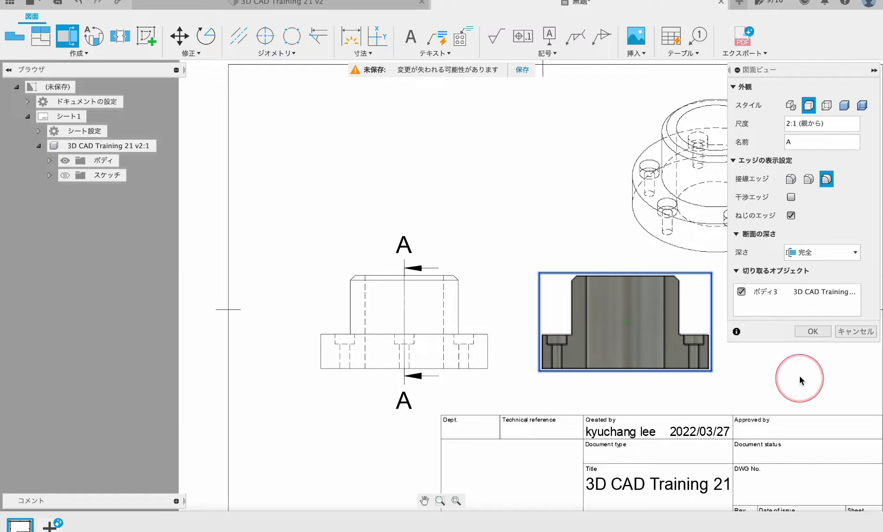
left_click(812, 331)
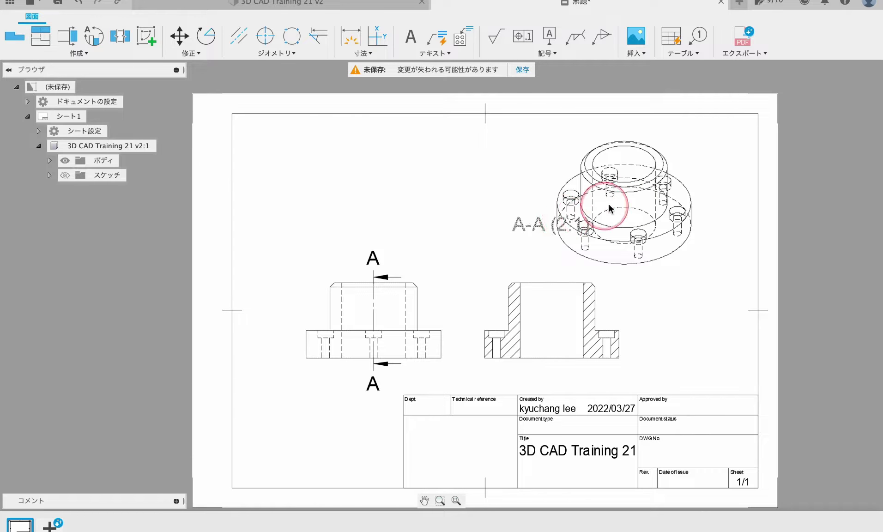
Rearrange the views so the A-A section sits left of the front view, below the isometric view
left_click_drag(691, 187, 690, 189)
left_click_drag(389, 319, 647, 324)
left_click_drag(497, 311, 337, 318)
left_click_drag(610, 327, 548, 326)
mouse_move(399, 319)
left_mouse_down()
mouse_move(376, 308)
mouse_move(389, 309)
left_mouse_up()
left_click_drag(586, 332, 577, 331)
Add a vertical centerline between the section view's bore edges and align the A-A label above the view on that axis
scroll(387, 333, "up", 2)
middle_click_drag(387, 333, 378, 290)
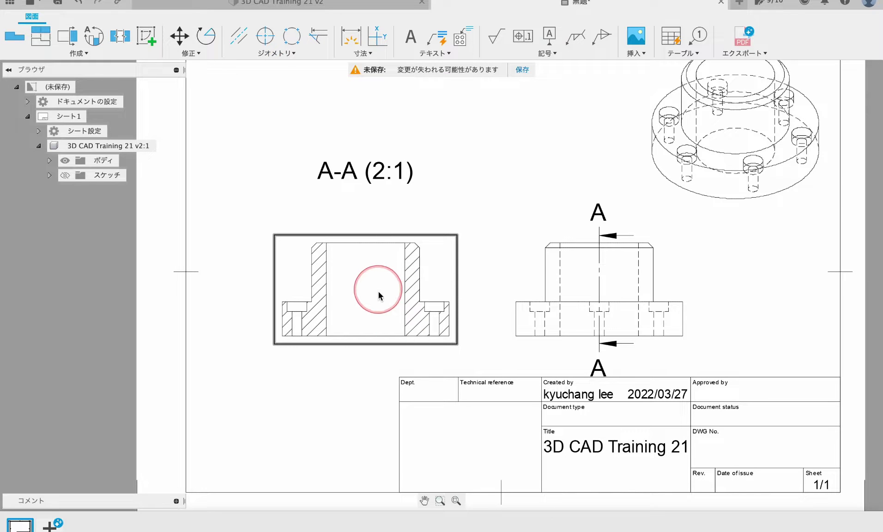
left_click(243, 41)
left_click(328, 296)
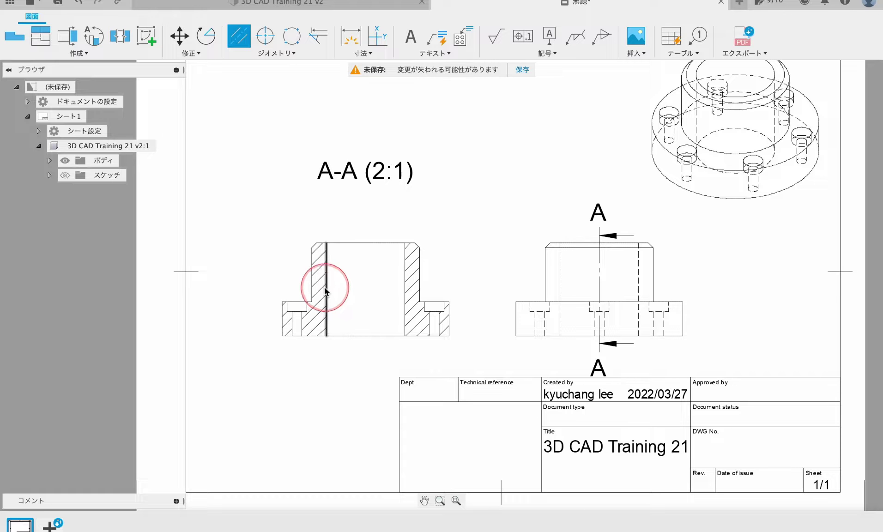
left_click(405, 297)
scroll(379, 307, "up", 2)
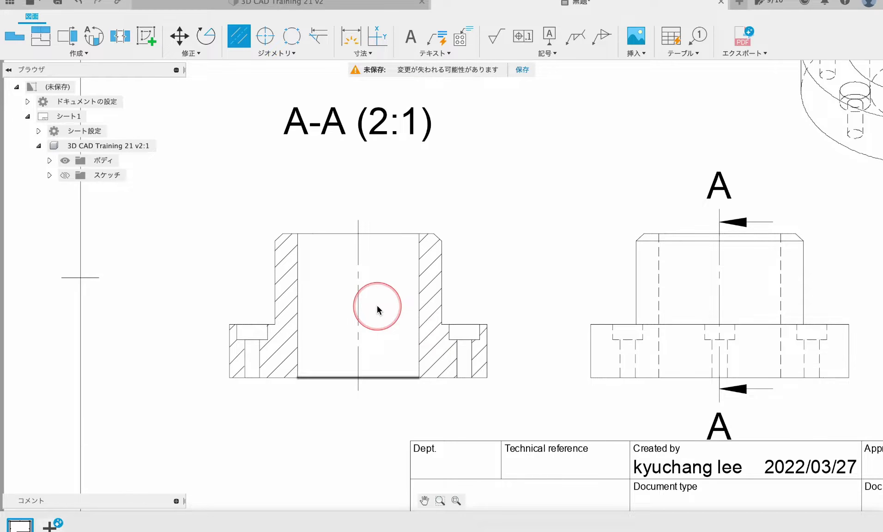
scroll(379, 306, "down", 2)
key("Escape")
scroll(384, 301, "down", 2)
left_click_drag(372, 234, 372, 176)
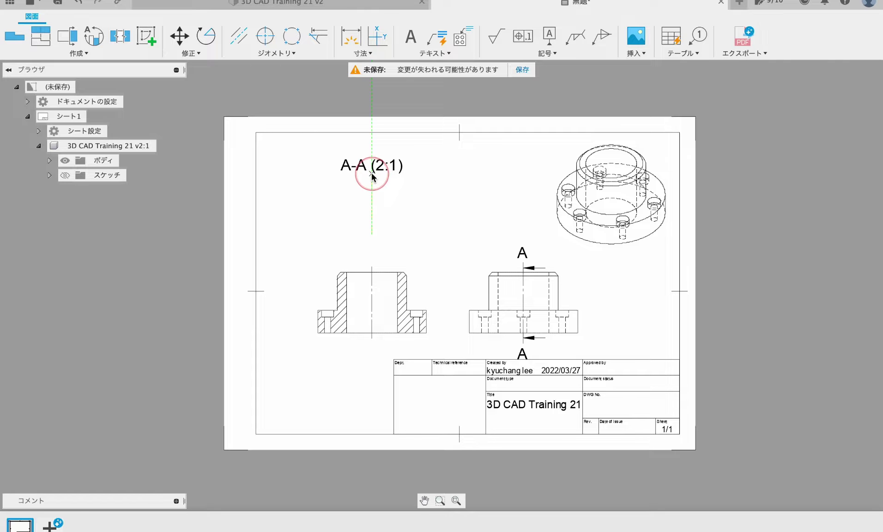
left_click(303, 203)
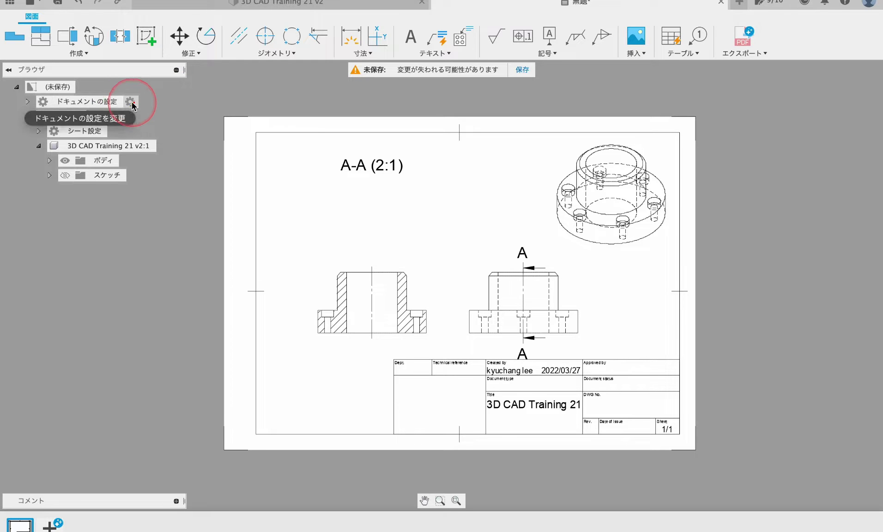
Set the annotation text height to 2.5 mm in the drawing's document settings
left_click(129, 102)
left_click(784, 287)
left_click(796, 309)
left_click(811, 481)
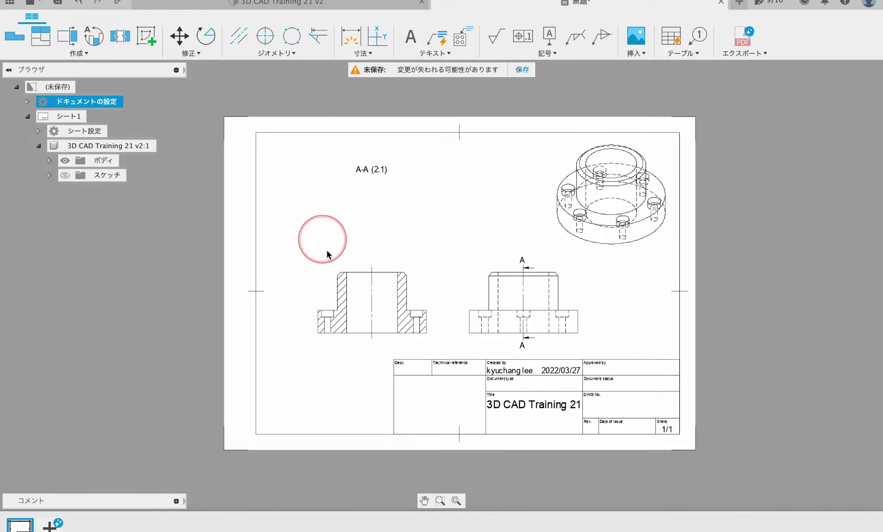
Dimension the flange thickness and the overall height on the left side of the section view
scroll(413, 213, "up", 3)
scroll(413, 214, "down", 3)
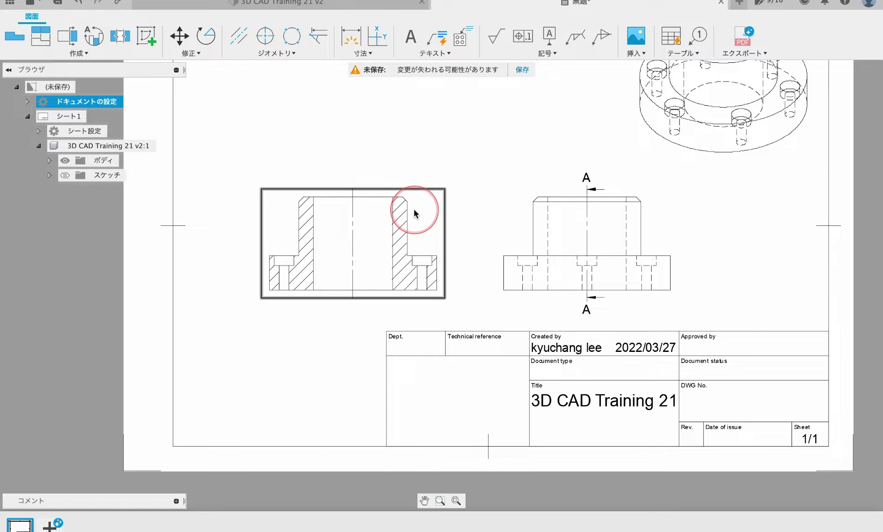
left_click(351, 36)
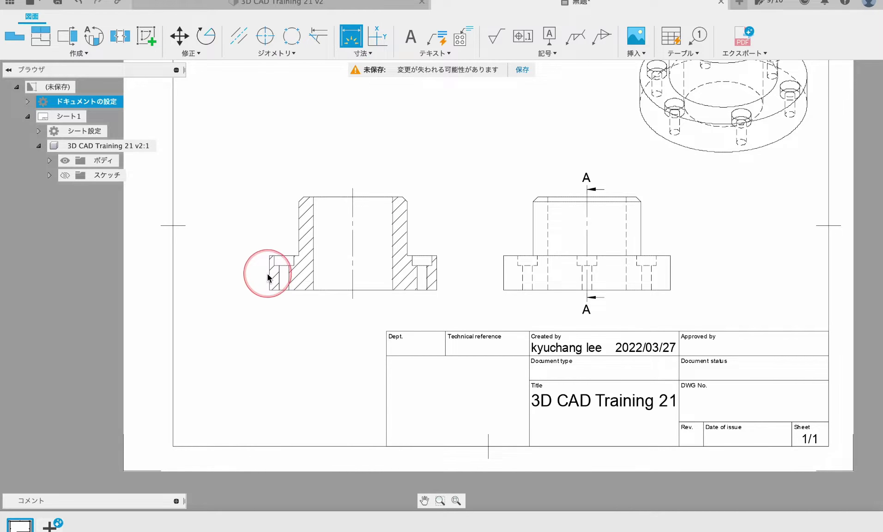
scroll(268, 277, "up", 3)
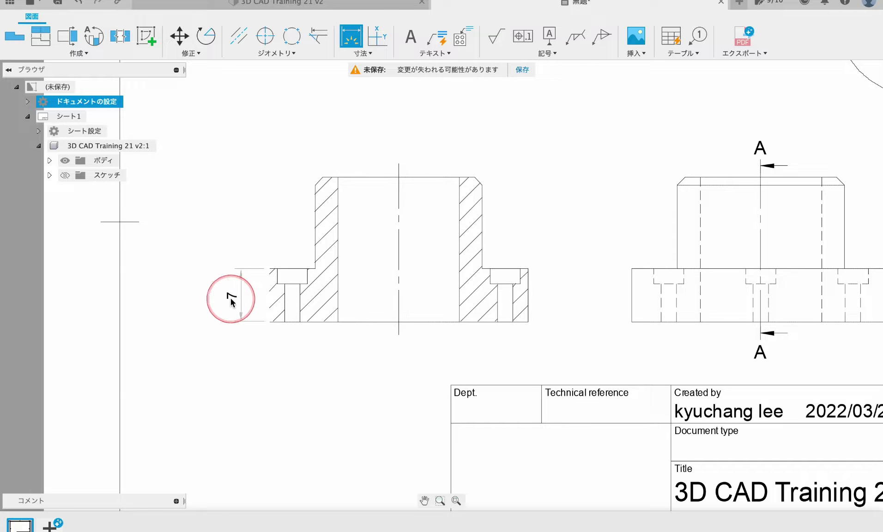
left_click(340, 250)
left_click(202, 258)
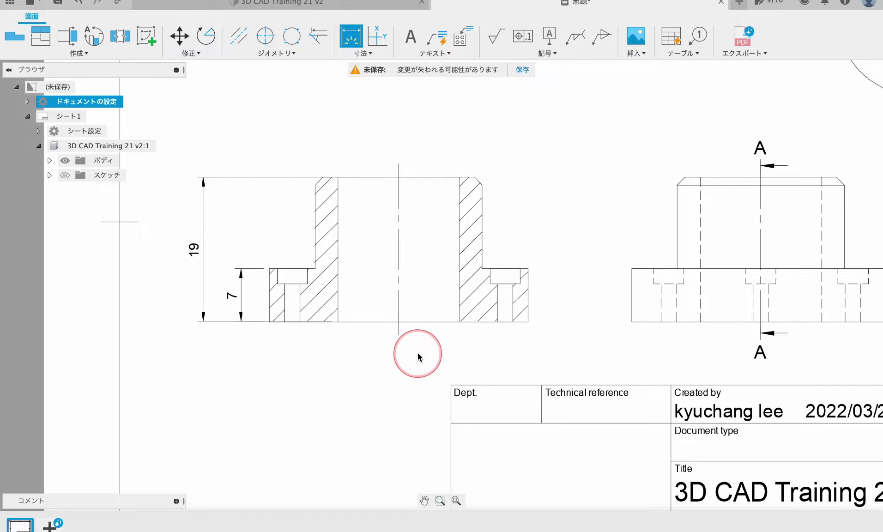
Dimension the bore, the upper cylinder and the flange widths in a stack above the section view
scroll(418, 354, "down", 2)
middle_click_drag(357, 344, 333, 367)
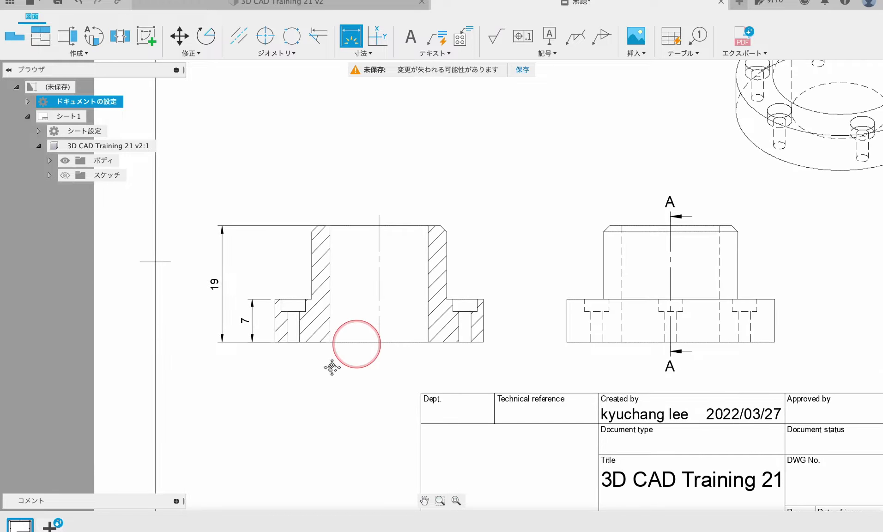
left_click(418, 223)
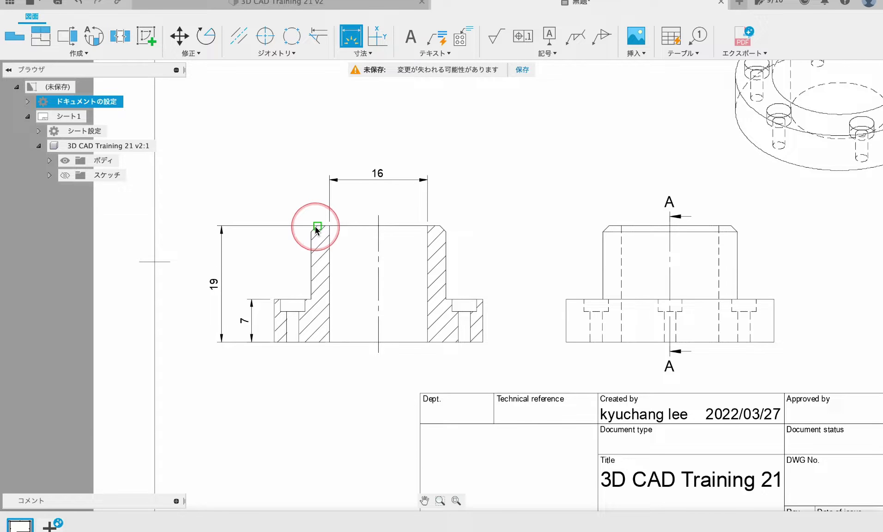
left_click(438, 237)
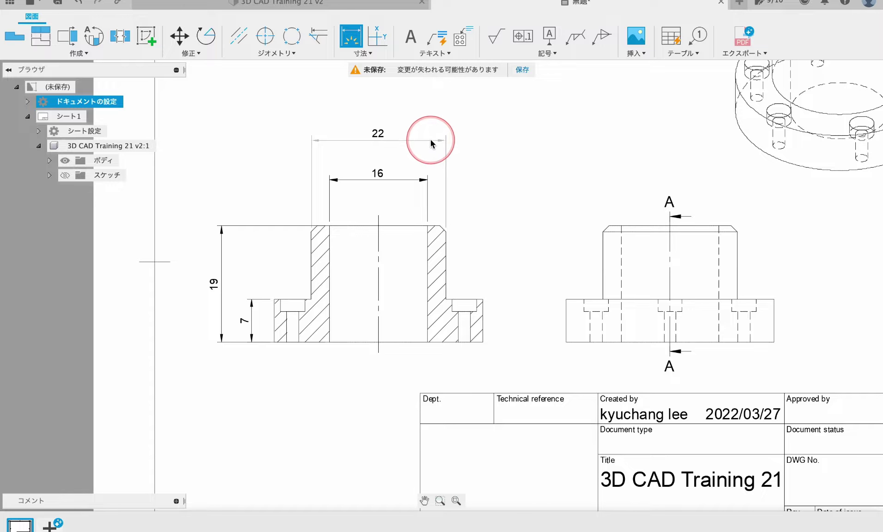
left_click(428, 157)
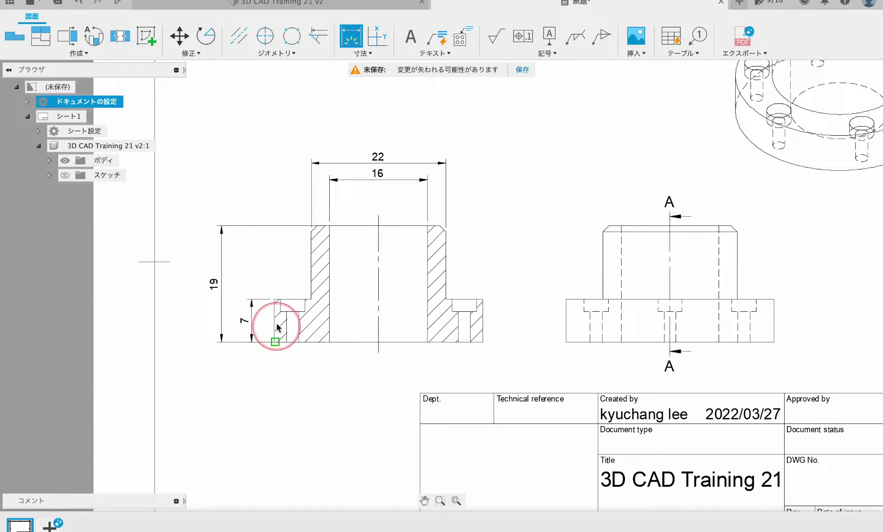
left_click(483, 300)
left_click(449, 135)
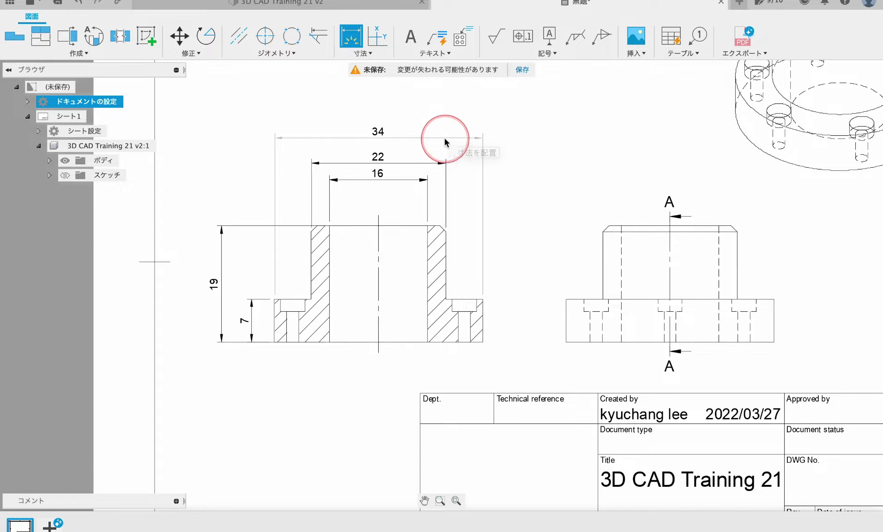
key("Escape")
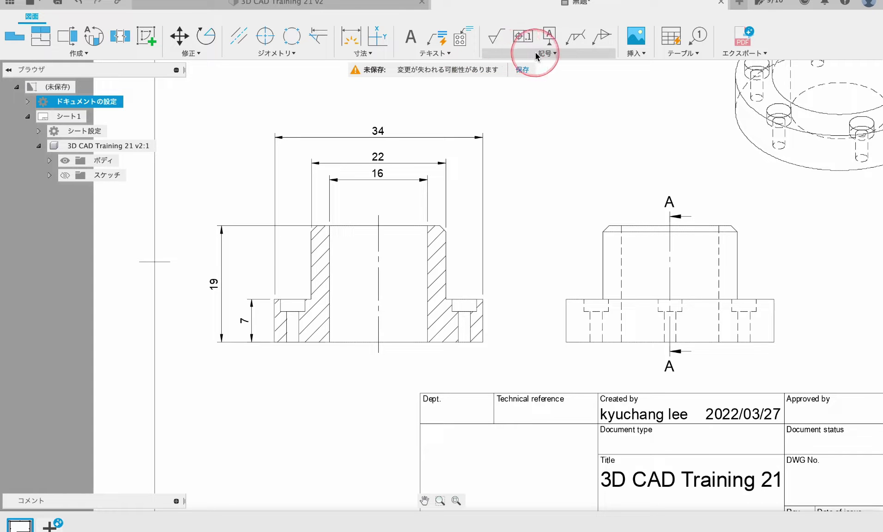
Attach a leader note (引出線注記) reading 2-C1 to the section view's upper-right chamfer
left_click(412, 54)
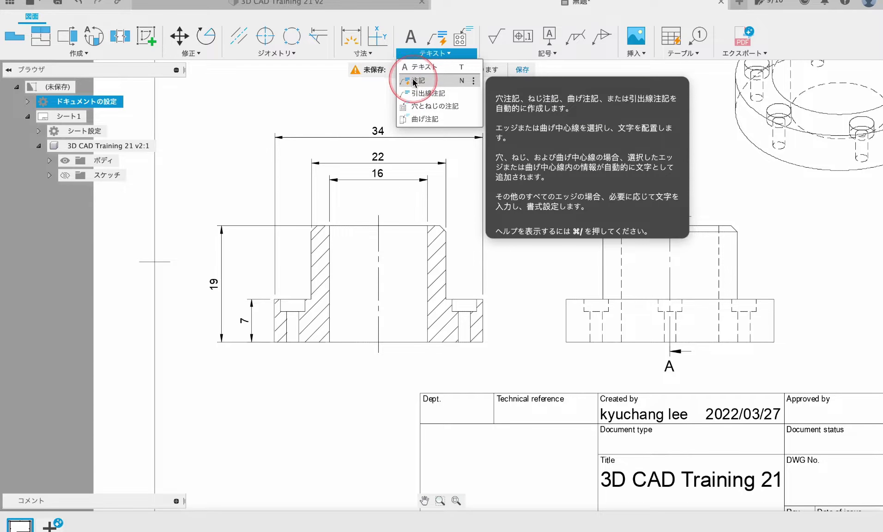
left_click(406, 78)
scroll(435, 204, "up", 2)
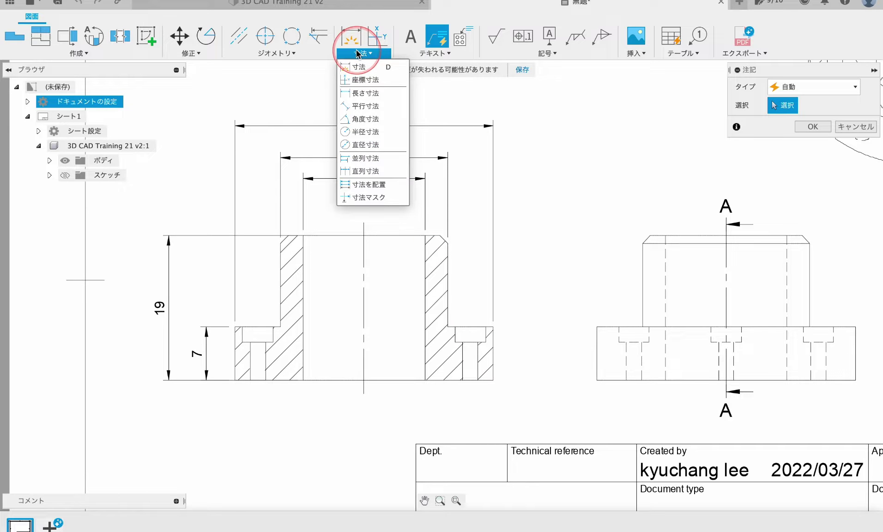
left_click(401, 55)
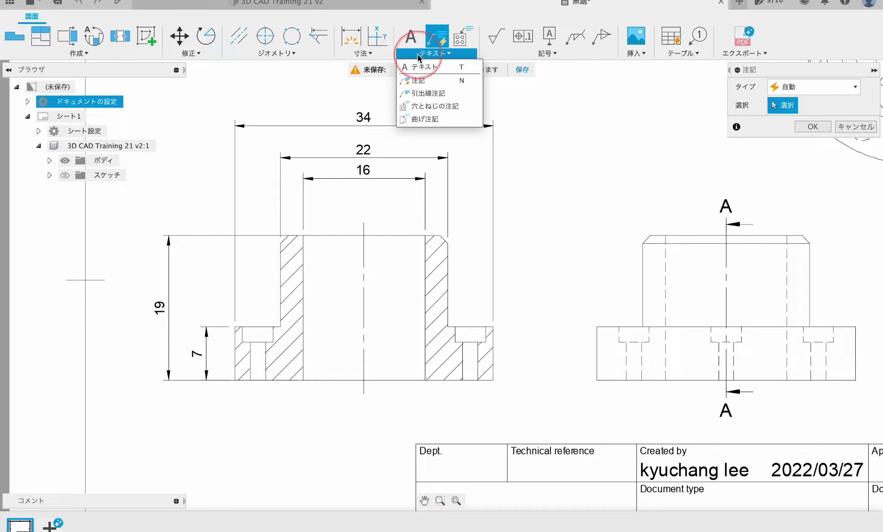
left_click(425, 94)
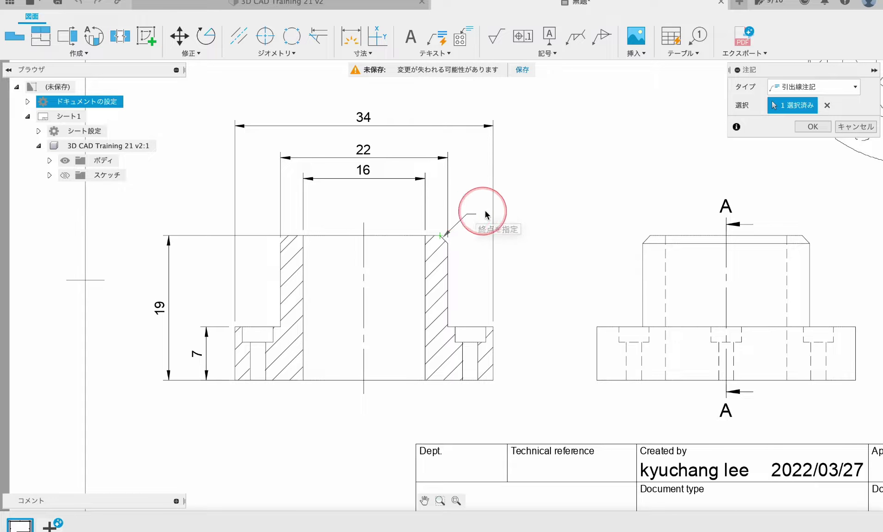
left_click(508, 179)
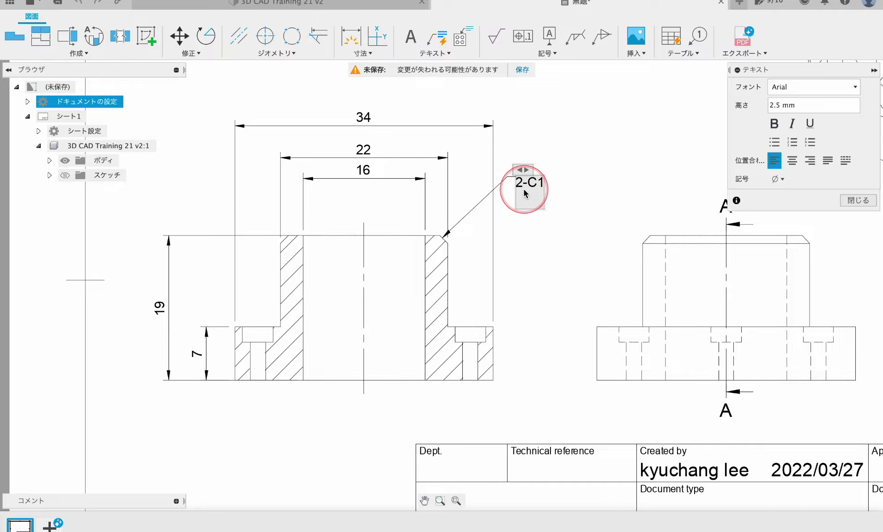
left_click(616, 167)
Add a Ø symbol in front of the flange width dimension in the section view
scroll(385, 187, "up", 3)
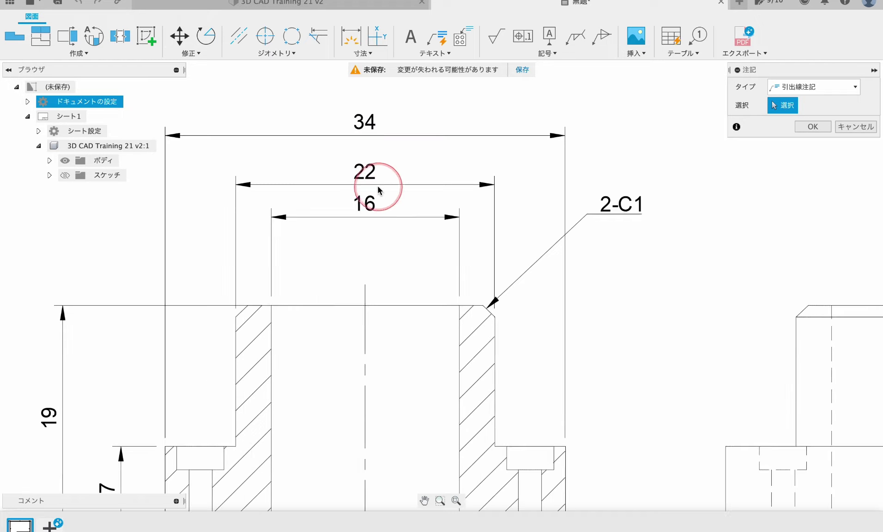
double_click(359, 123)
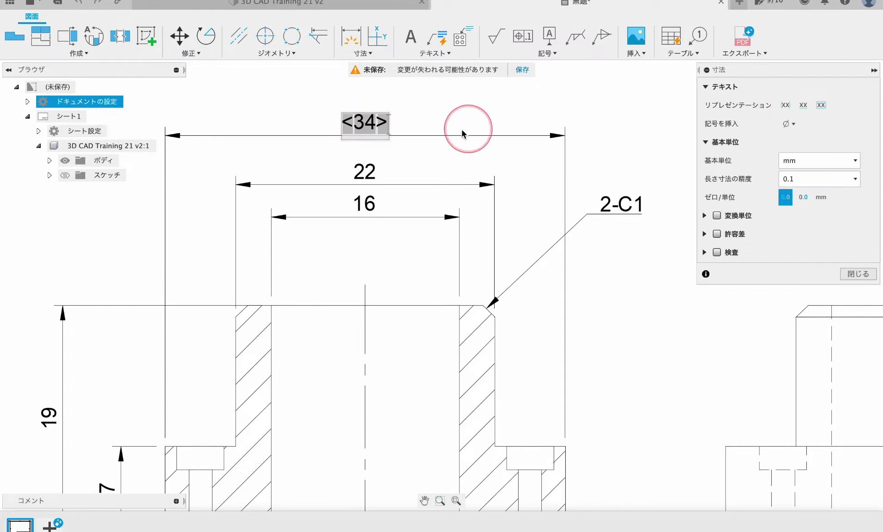
left_click(788, 123)
left_click(784, 139)
left_click(857, 274)
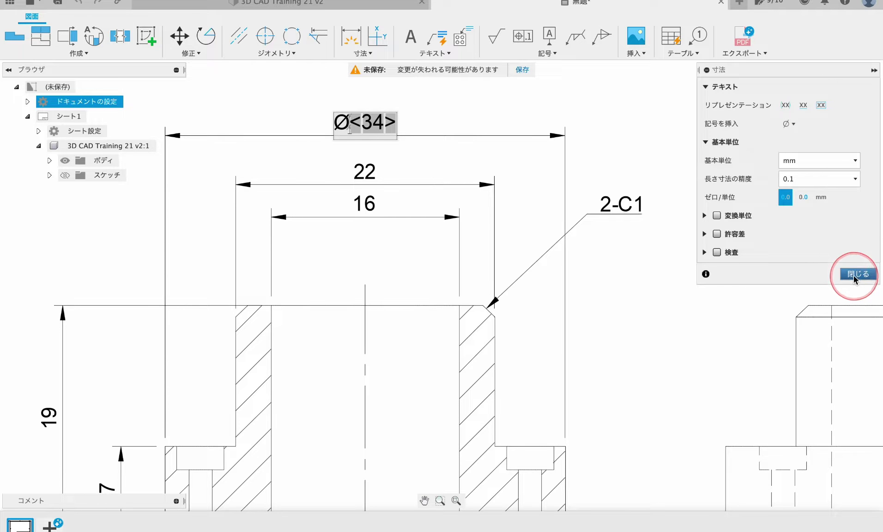
Add a Ø symbol in front of the upper cylinder and bore width dimensions in the section view
double_click(361, 175)
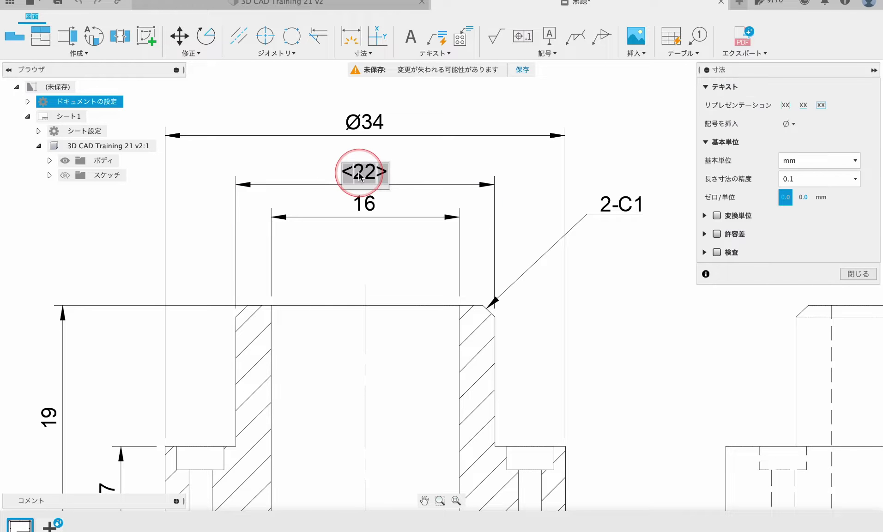
left_click(788, 124)
left_click(721, 138)
left_click(465, 261)
left_click(364, 206)
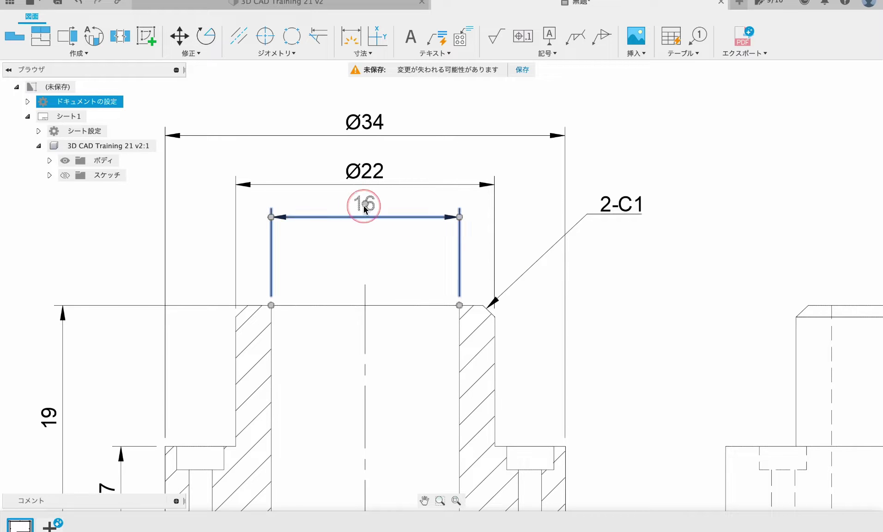
double_click(364, 206)
left_click(789, 124)
left_click(722, 138)
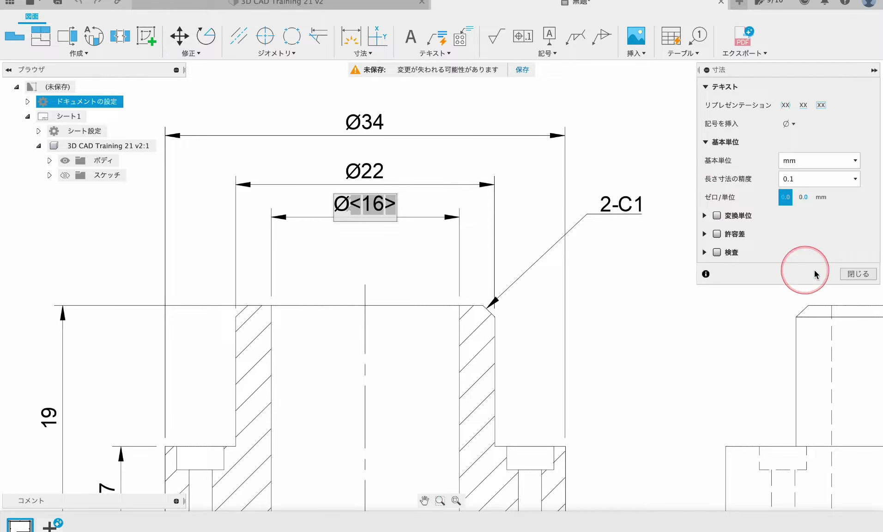
left_click(617, 256)
Dimension the left counterbore's width and depth and its through hole's width in the section view
scroll(621, 266, "down", 5)
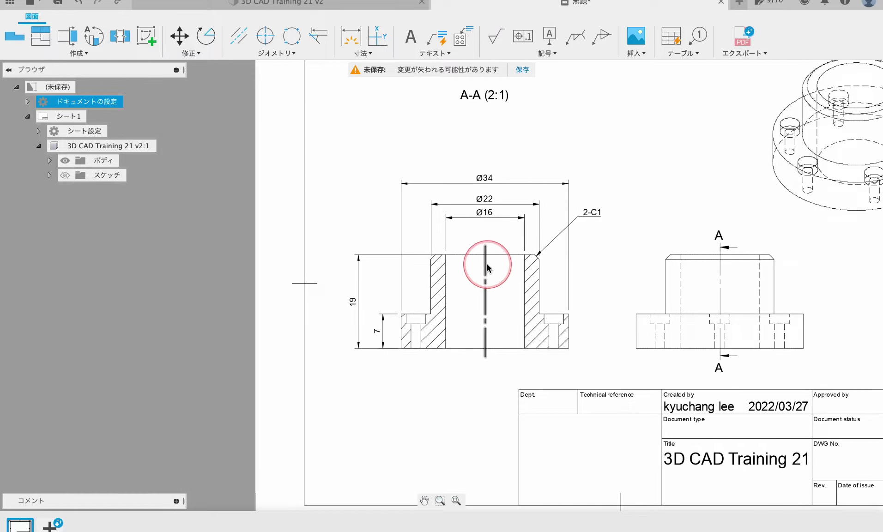
scroll(461, 258, "up", 5)
left_click(351, 35)
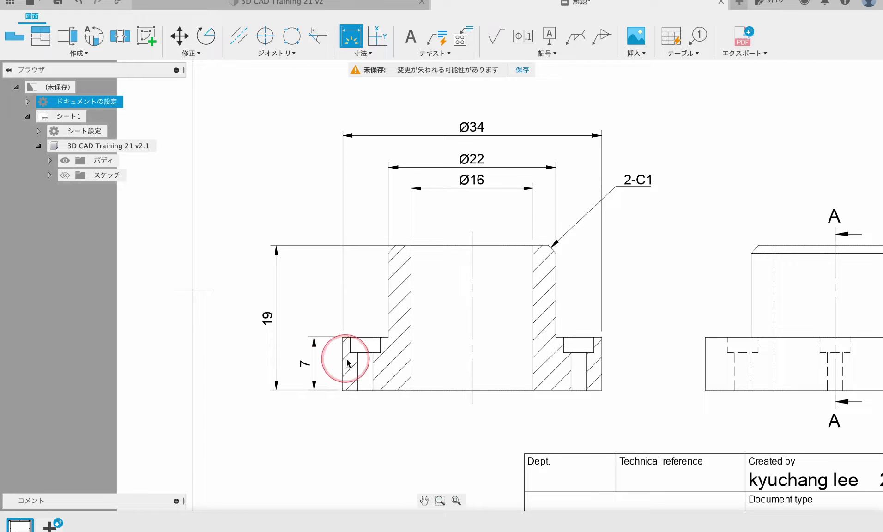
scroll(345, 353, "up", 3)
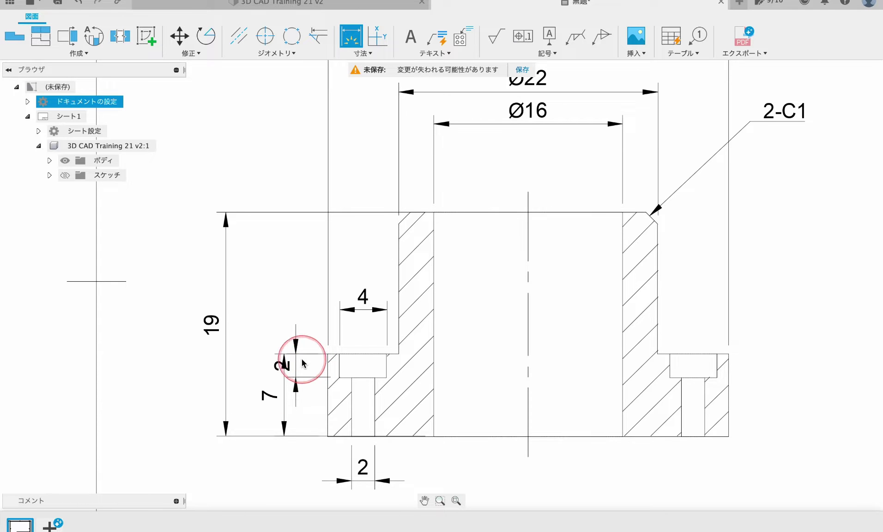
key("Escape")
Move the flange thickness dimension farther outward from the section view, clear of the counterbore depth dimension
middle_click_drag(296, 393, 368, 390)
left_click(368, 363)
mouse_move(369, 363)
left_mouse_down()
mouse_move(350, 360)
mouse_move(333, 390)
mouse_move(321, 390)
left_mouse_up()
left_click(356, 409)
scroll(363, 400, "down", 2)
middle_click_drag(363, 400, 311, 400)
scroll(311, 400, "down", 1)
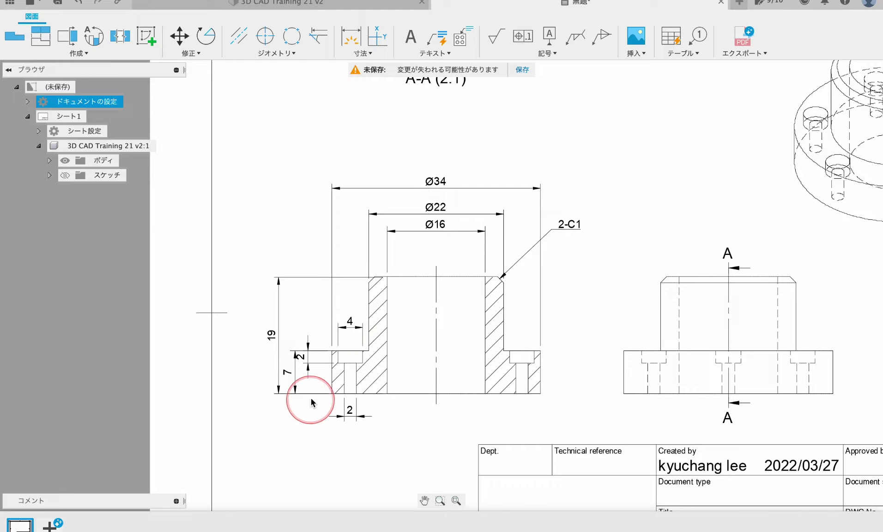
Stack the flange thickness and overall height dimensions outward from the counterbore depth dimension with 7.50 mm spacing
left_click(363, 53)
left_click(364, 52)
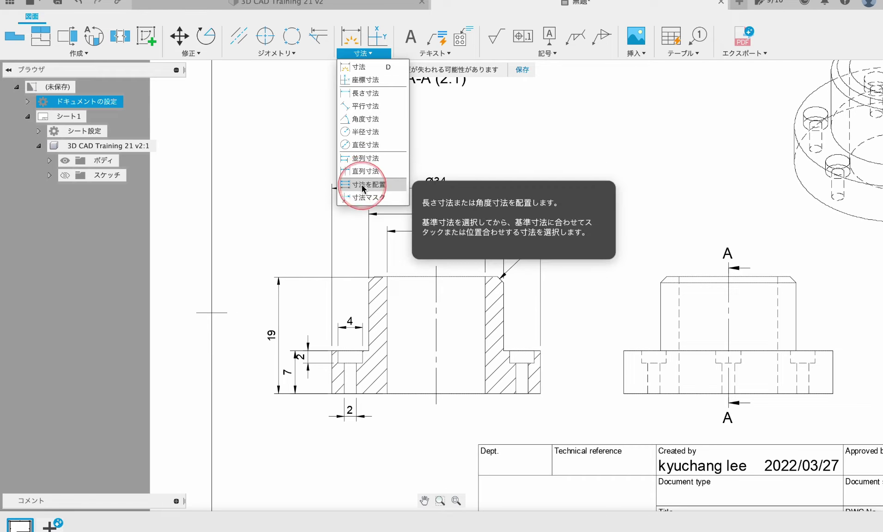
left_click(363, 184)
scroll(288, 371, "up", 3)
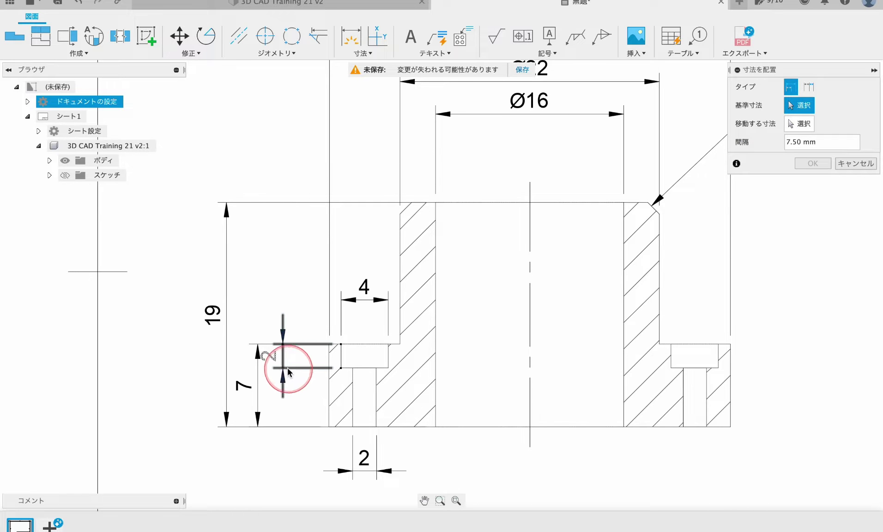
left_click(288, 371)
left_click(257, 384)
left_click(227, 383)
left_click(812, 163)
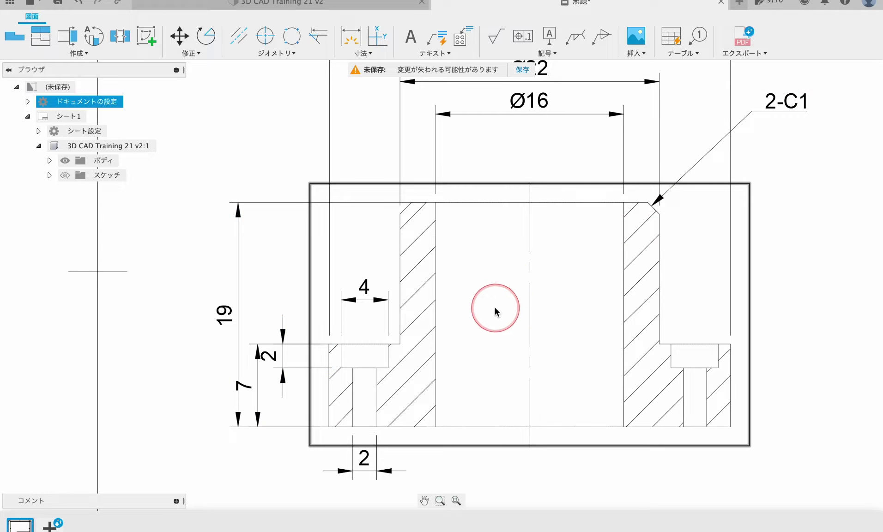
Rearrange the flange thickness and overall height dimensions outward from the counterbore depth dimension with 10 mm spacing
left_click(360, 53)
left_click(388, 181)
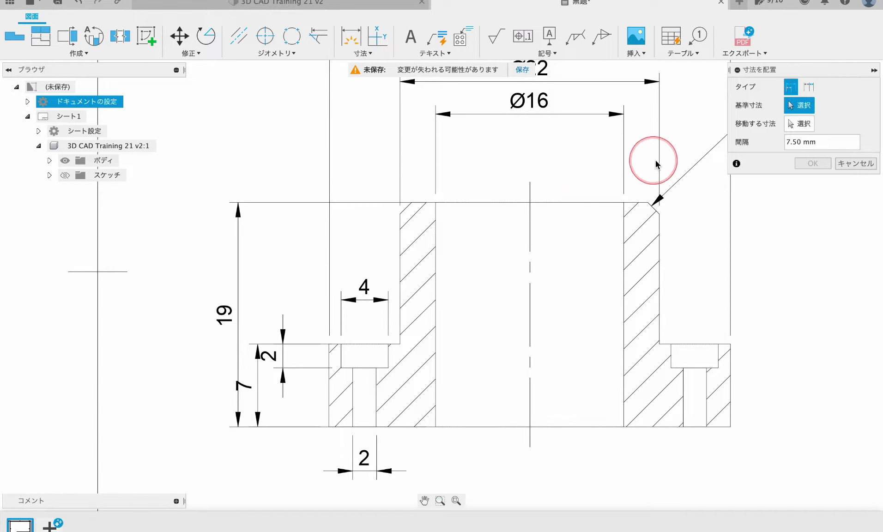
left_click(300, 374)
left_click(257, 372)
left_click(237, 370)
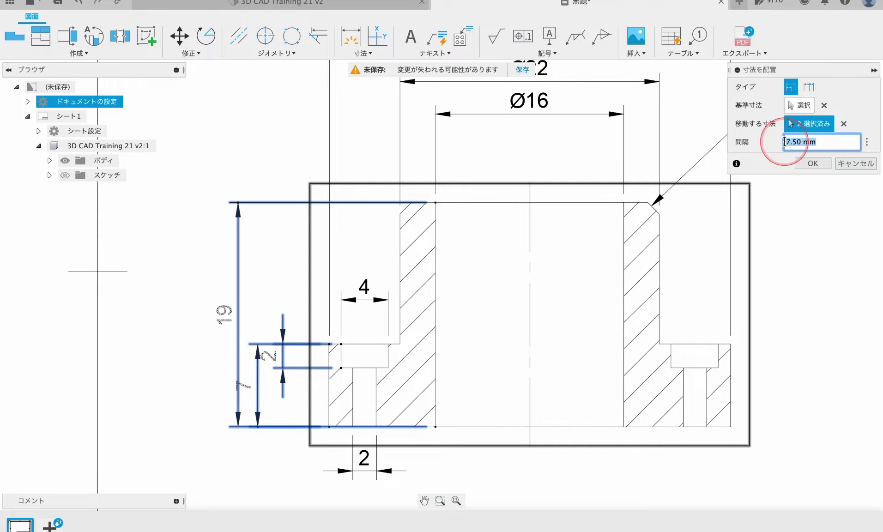
left_click(817, 162)
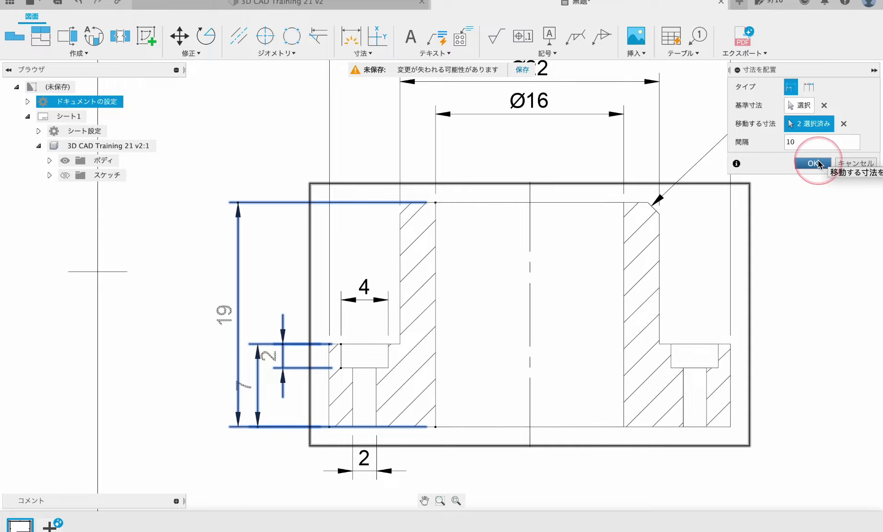
Tighten the equal spacing of the flange thickness and overall height dimensions from the counterbore depth dimension to under 10 mm
right_click(229, 281)
left_click(231, 265)
left_click(282, 368)
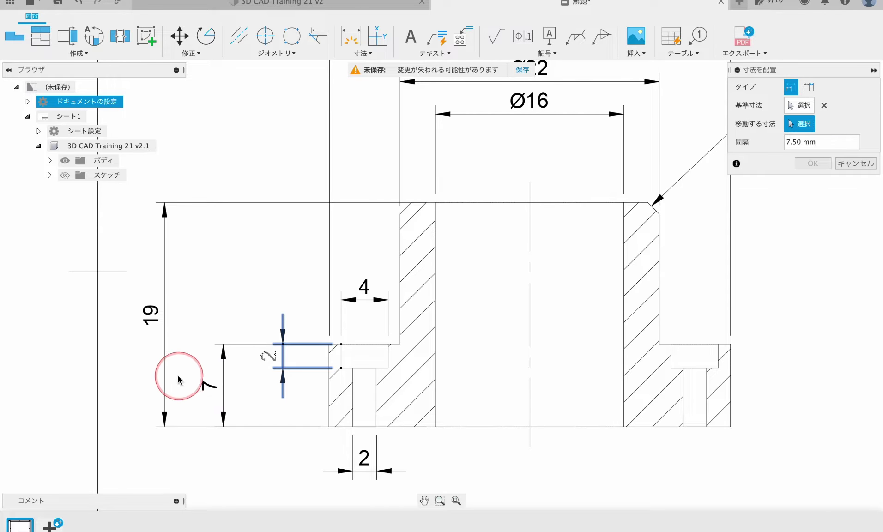
left_click(206, 386)
left_click(148, 313)
left_click(807, 143)
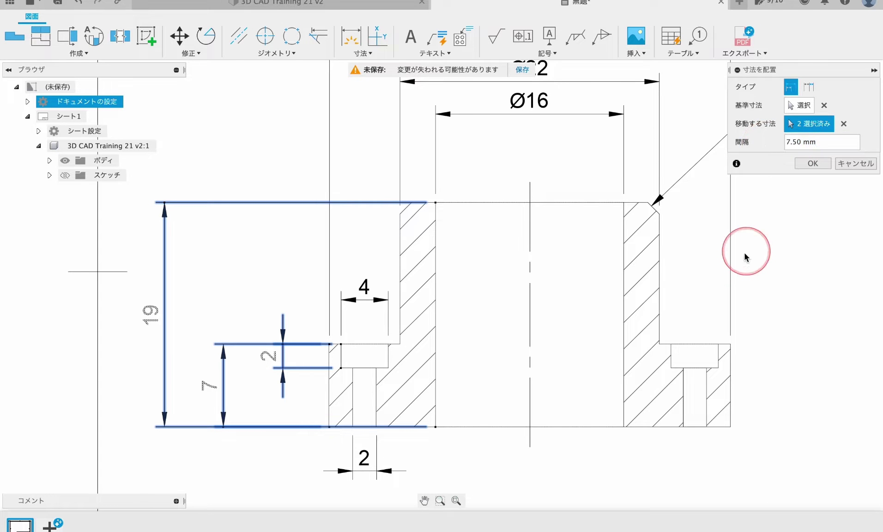
left_click(842, 139)
left_click(806, 163)
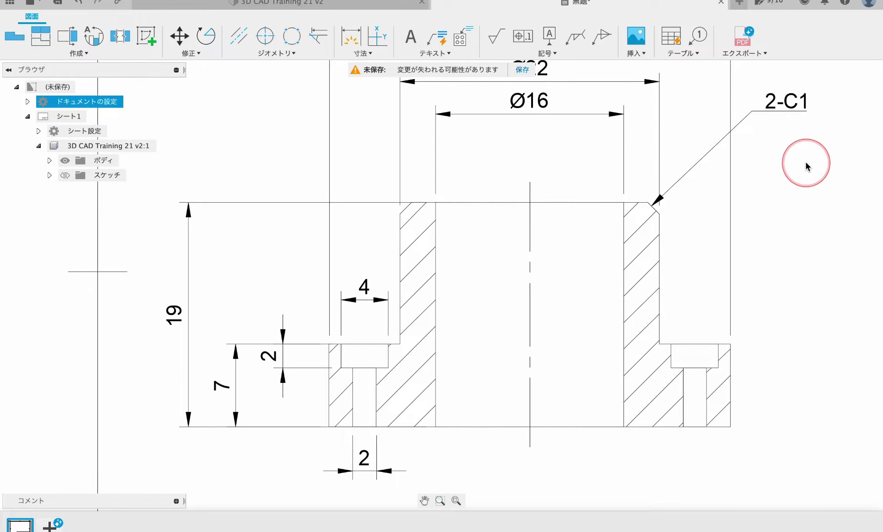
Arrange the upper cylinder and flange diameter dimensions at equal spacing outward from the bore diameter dimension
scroll(479, 310, "down", 5)
scroll(463, 230, "up", 2)
right_click(492, 247)
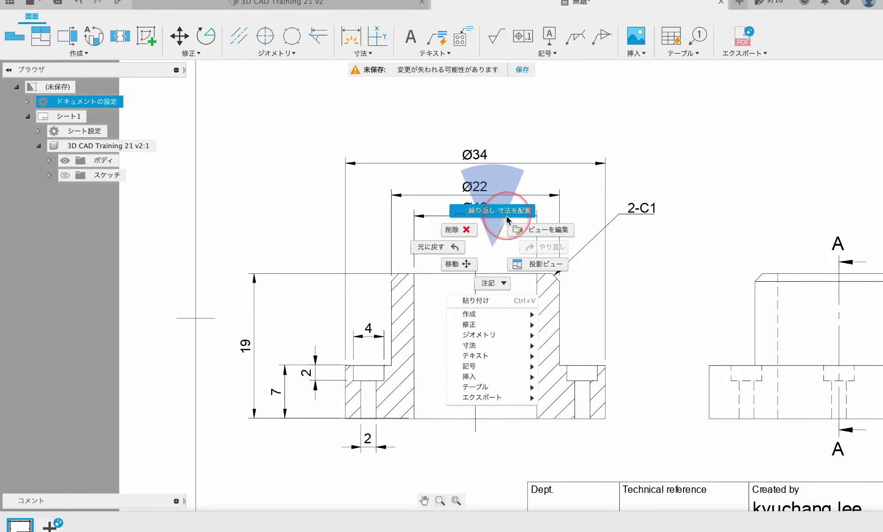
left_click(507, 214)
left_click(478, 210)
left_click(478, 188)
left_click(478, 159)
left_click(791, 141)
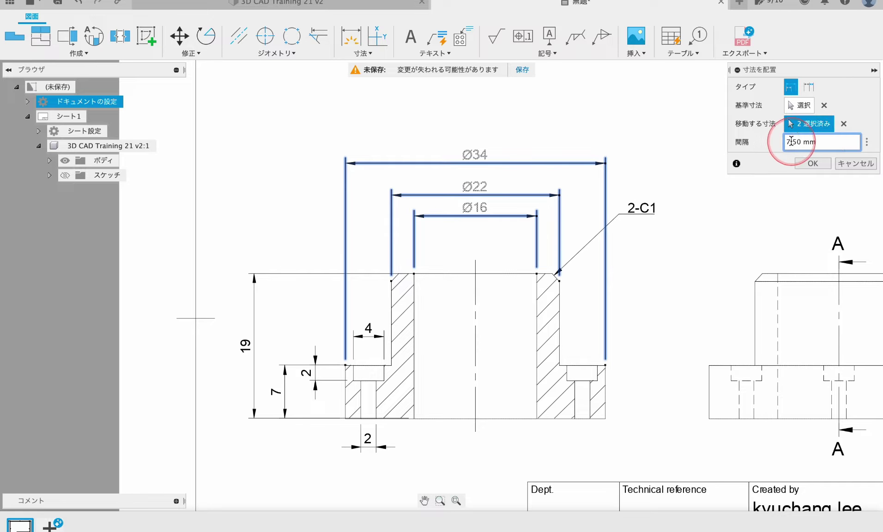
left_click(810, 163)
Add the prefix 6-Ø to the counterbore width dimension and place its text outside the extension lines, clear of the hatching
scroll(670, 218, "down", 3)
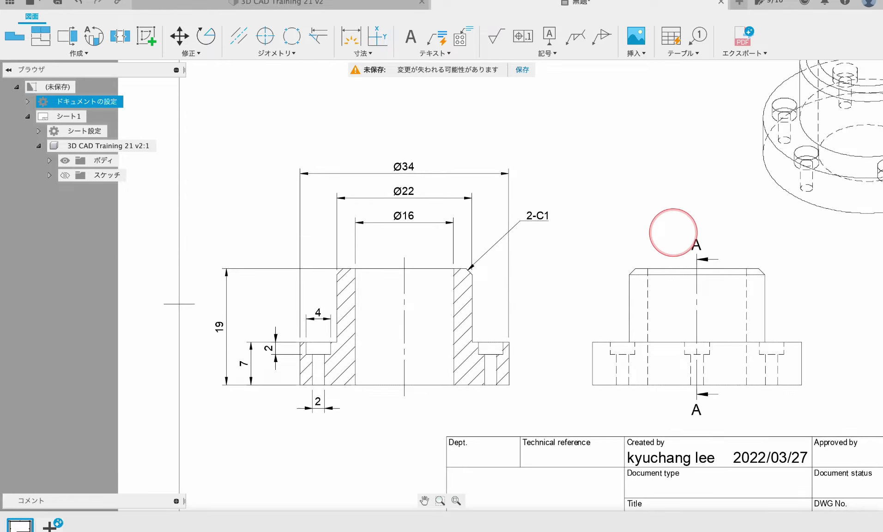
scroll(528, 246, "down", 2)
middle_click_drag(559, 179, 555, 215)
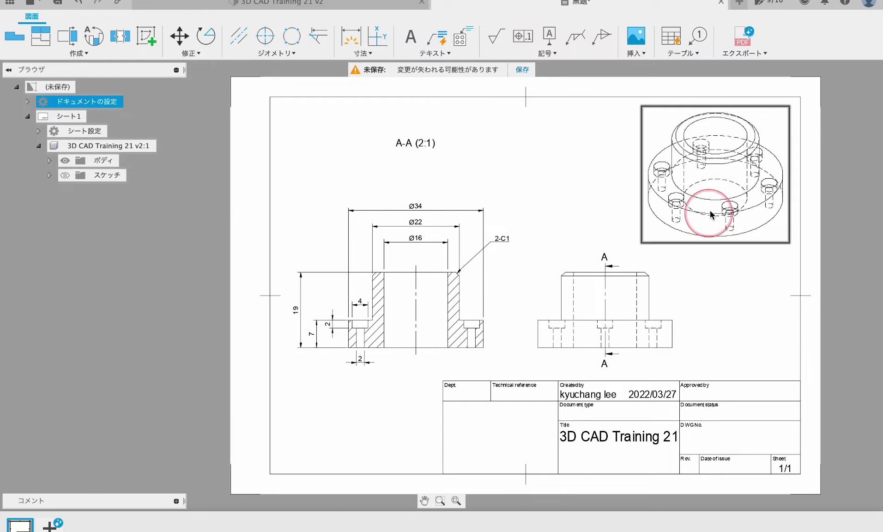
middle_click_drag(370, 349, 425, 317)
scroll(421, 279, "up", 5)
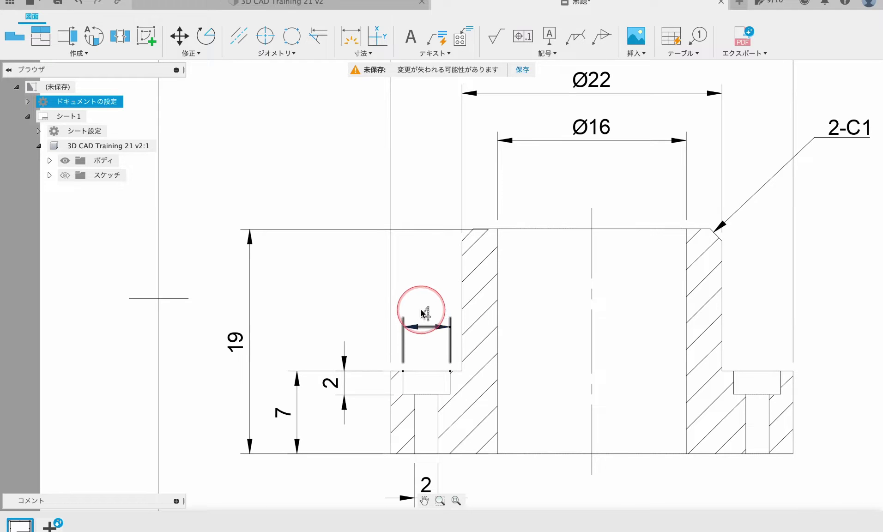
double_click(437, 328)
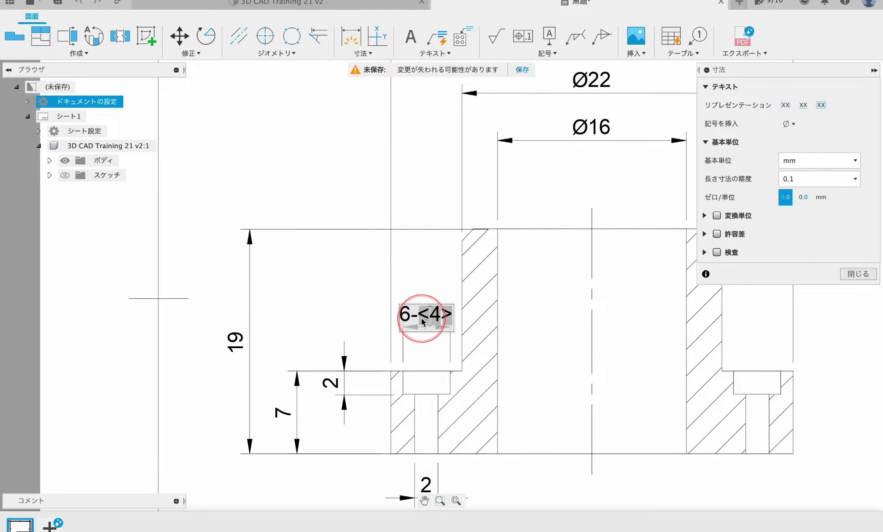
left_click(781, 141)
left_click(803, 213)
left_click(611, 289)
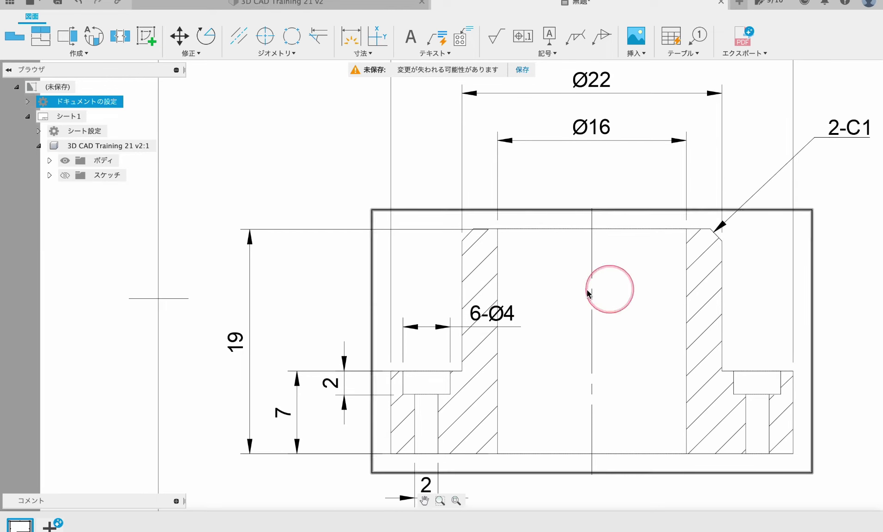
left_click(464, 315)
left_click_drag(464, 315, 369, 314)
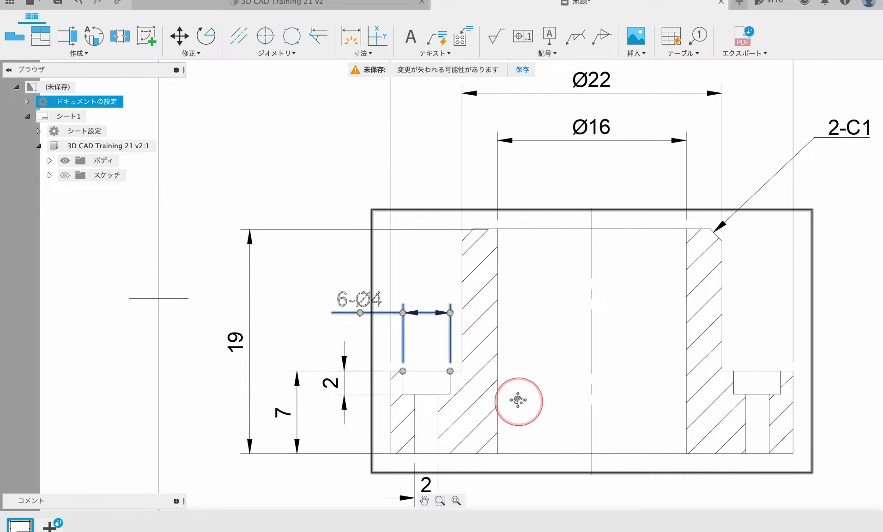
Add the prefix 6-Ø to the through hole's width dimension and place its text outside the extension lines, below the flange
middle_click_drag(517, 400, 527, 258)
double_click(436, 352)
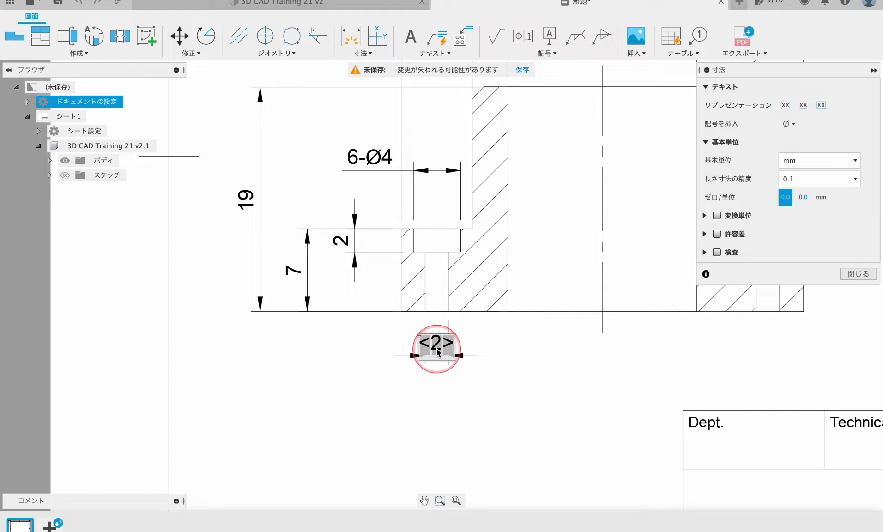
left_click(807, 125)
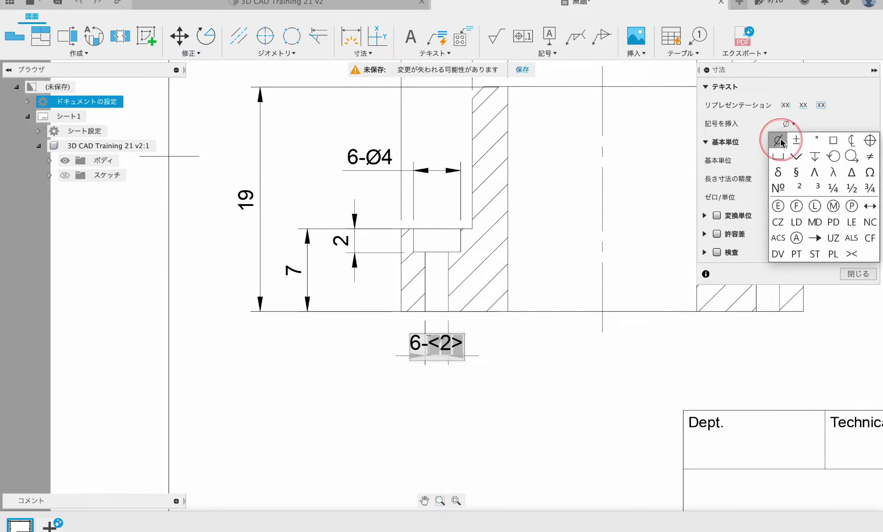
left_click(724, 138)
left_click(857, 274)
left_click(482, 363)
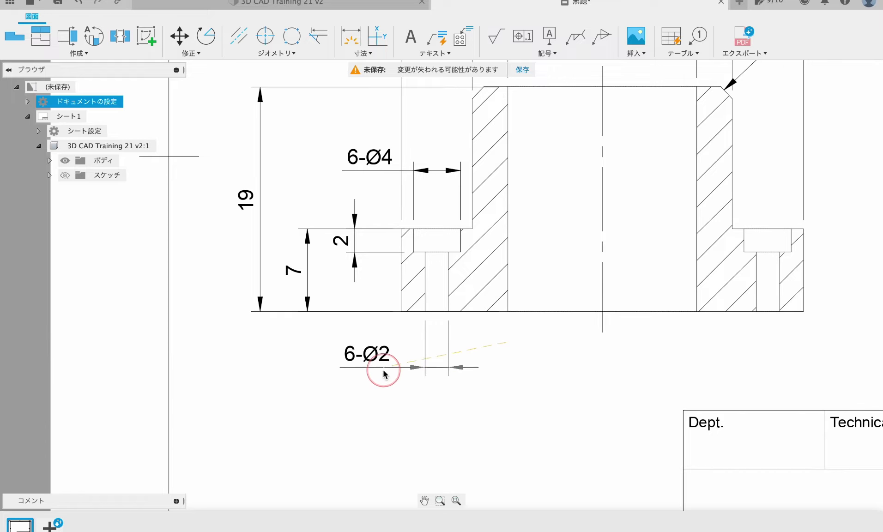
left_click_drag(423, 383, 425, 359)
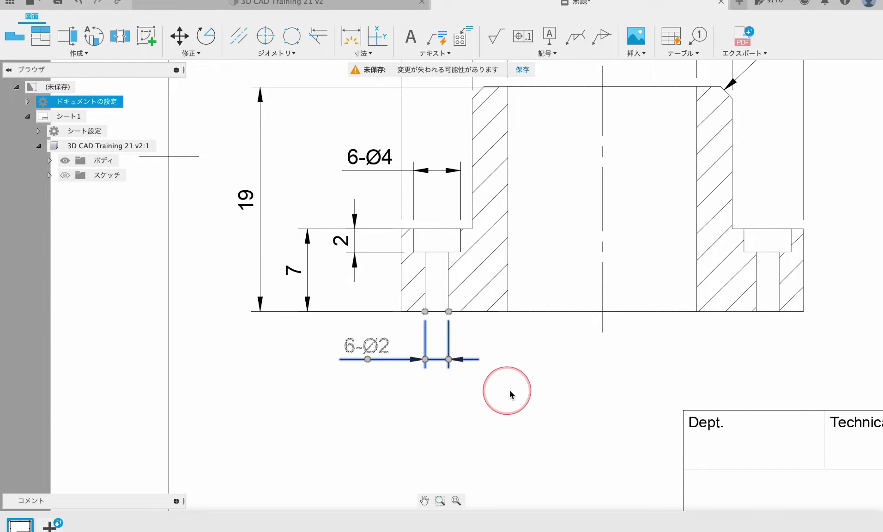
key("Escape")
Move the section label A-A (2:1) down to just above the flange diameter dimension
scroll(523, 356, "down", 1)
mouse_move(523, 356)
middle_mouse_down()
mouse_move(498, 385)
mouse_move(489, 380)
middle_mouse_up()
scroll(489, 380, "down", 1)
scroll(388, 326, "up", 1)
scroll(388, 326, "down", 1)
mouse_move(723, 288)
middle_mouse_down()
mouse_move(631, 302)
mouse_move(621, 320)
middle_mouse_up()
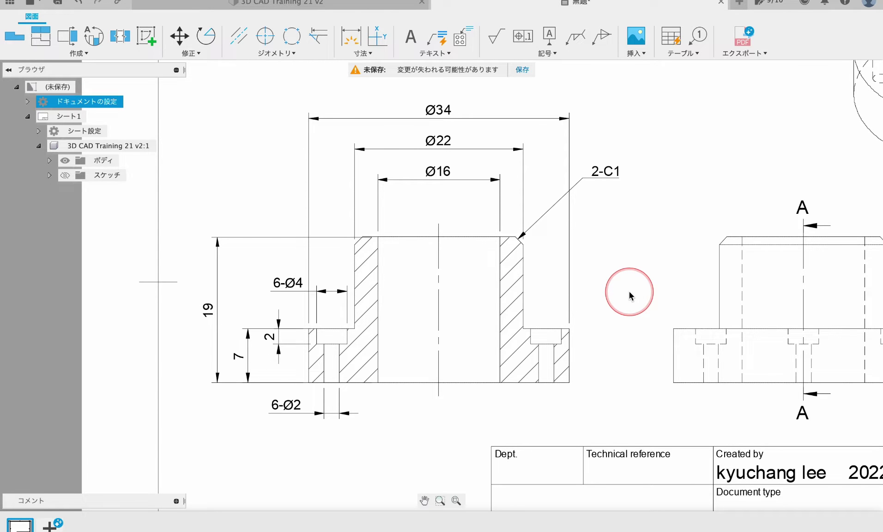
mouse_move(626, 280)
middle_mouse_down()
mouse_move(597, 290)
mouse_move(586, 334)
mouse_move(548, 318)
mouse_move(554, 364)
middle_mouse_up()
scroll(550, 317, "down", 2)
left_click(429, 227)
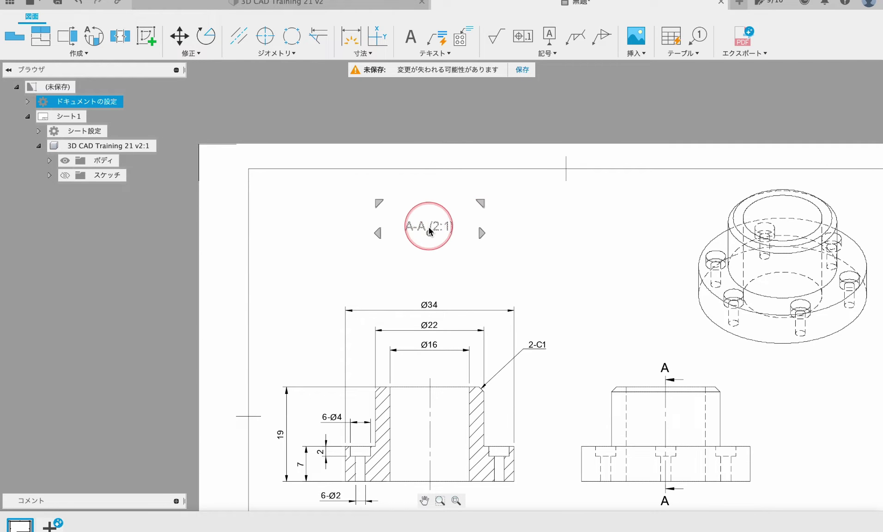
left_click(429, 276)
mouse_move(571, 324)
middle_mouse_down()
mouse_move(517, 171)
mouse_move(487, 190)
middle_mouse_up()
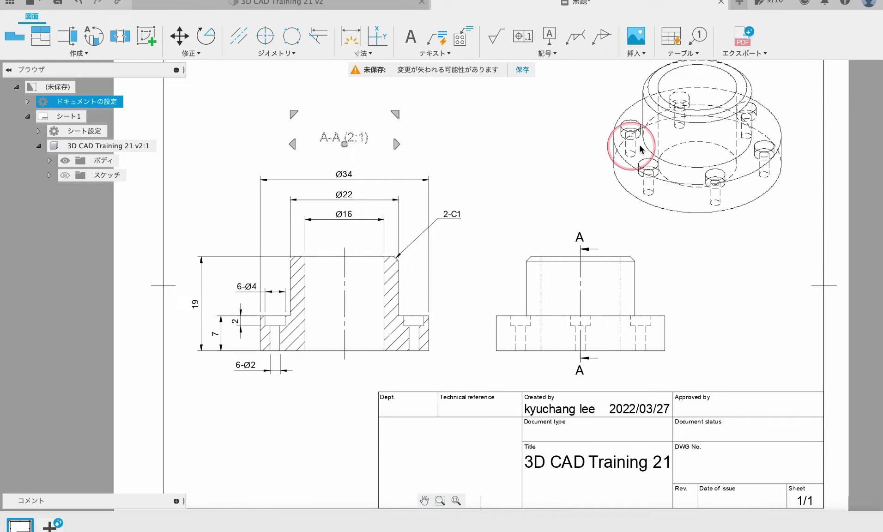
scroll(639, 147, "up", 1)
scroll(556, 164, "down", 1)
middle_click_drag(550, 158, 545, 187)
left_click(453, 182)
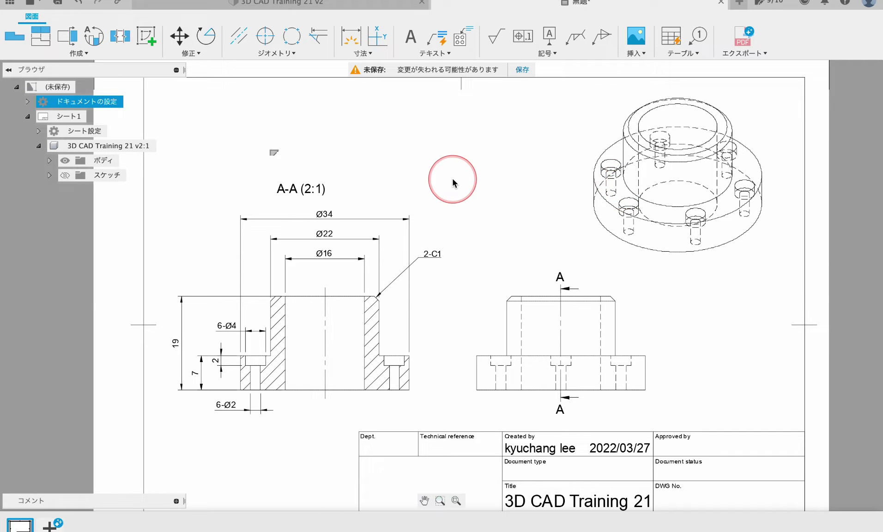
Change the isometric view's style to shaded without hidden lines
scroll(571, 182, "down", 2)
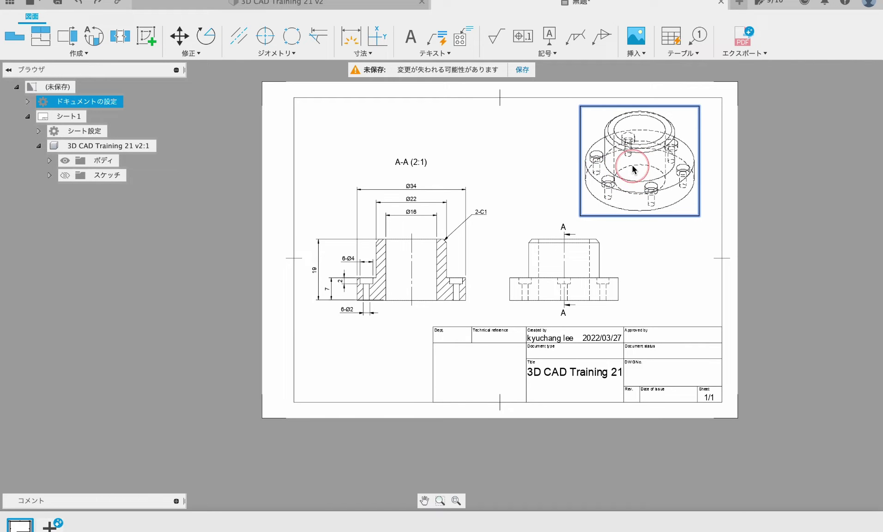
double_click(633, 168)
left_click(845, 106)
left_click(851, 219)
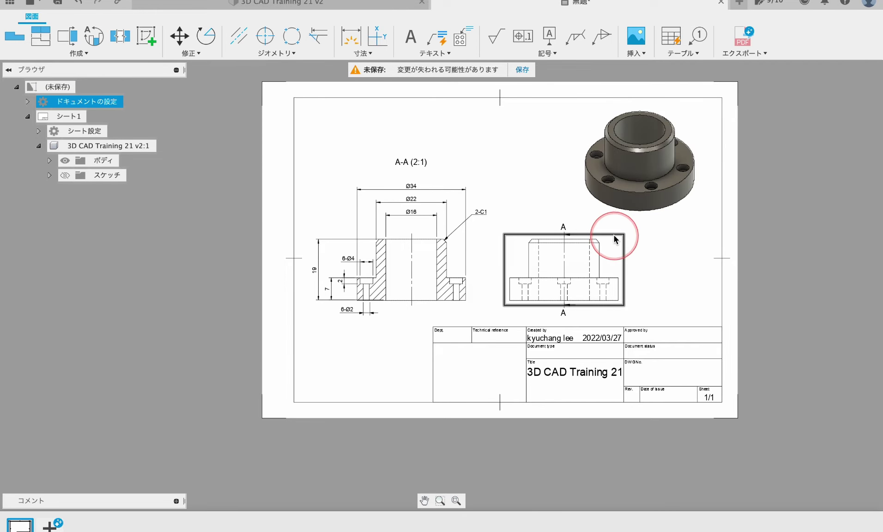
scroll(633, 164, "up", 2)
left_click_drag(337, 301, 332, 302)
left_click_drag(572, 294, 578, 296)
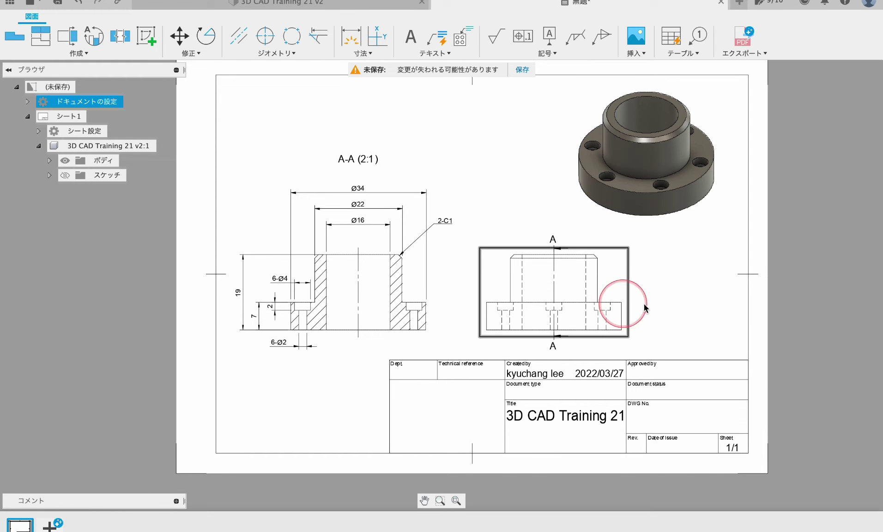
Save the drawing as 3D CAD Training 21 図面 in a chosen project folder
left_click(522, 70)
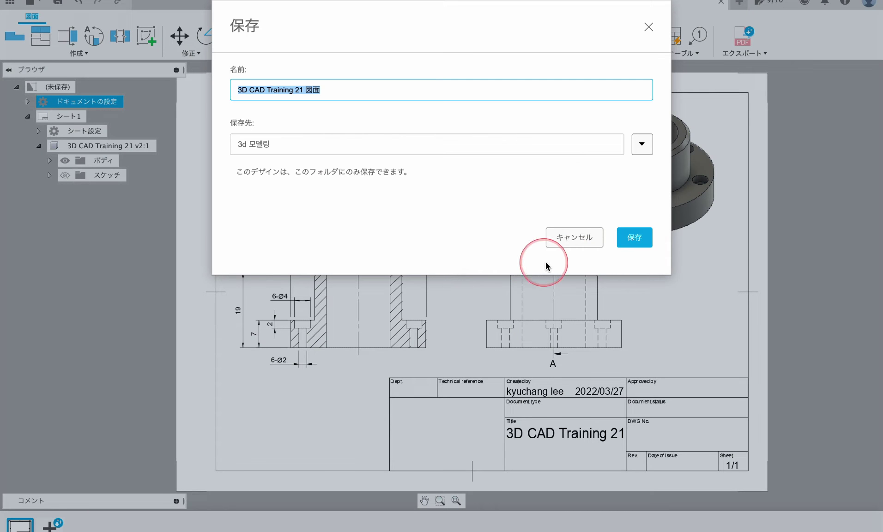
left_click(642, 141)
left_click(408, 292)
left_click(632, 459)
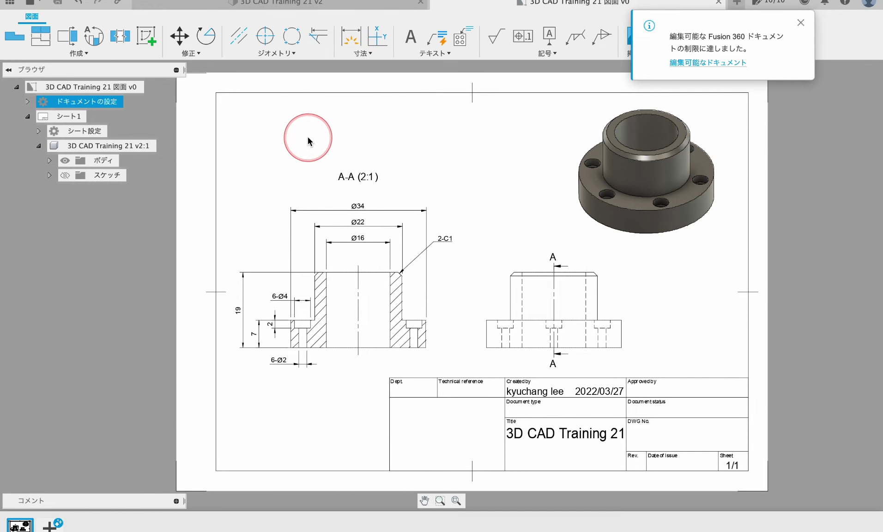
Return to the 3D CAD Training 21 design and switch it to the rendering workspace
left_click(237, 4)
left_click(800, 22)
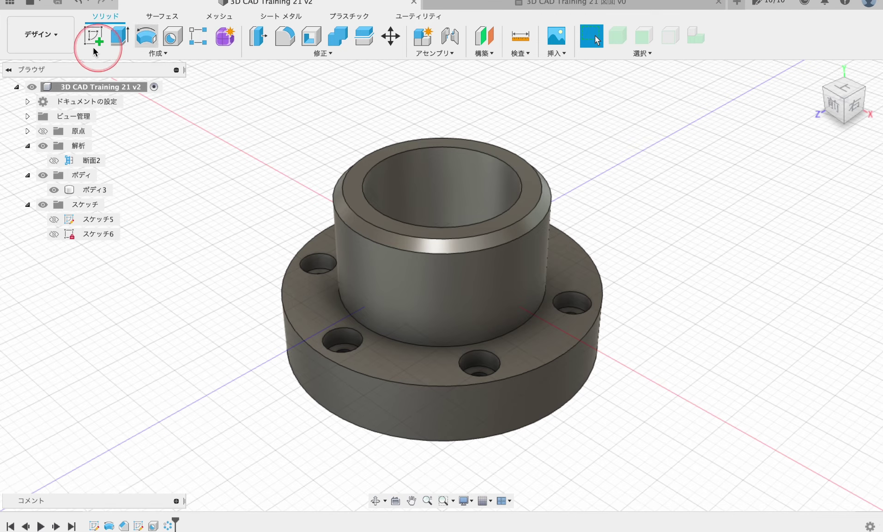
left_click(41, 34)
left_click(37, 109)
scroll(613, 319, "down", 2)
middle_click_drag(648, 349, 670, 325)
Set the scene environment to リムのハイライト (rim highlights) from the environment library
left_click(120, 36)
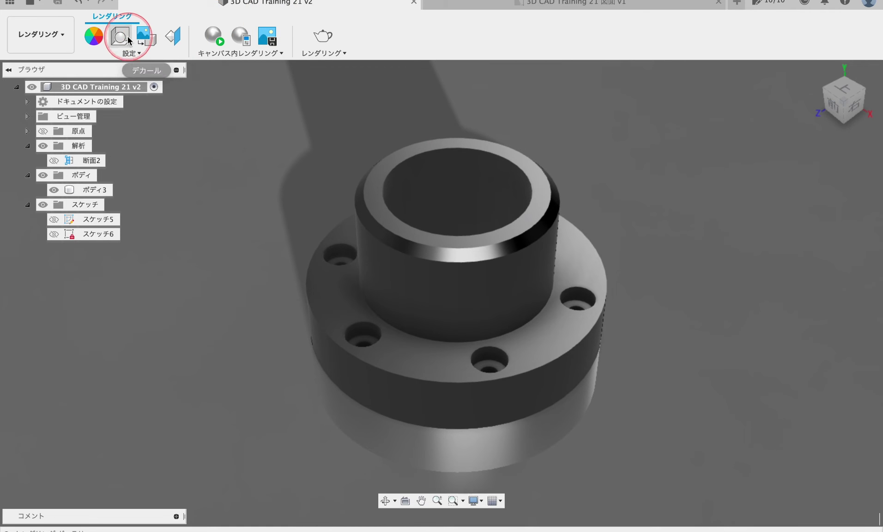
left_click(735, 40)
scroll(693, 296, "down", 1)
double_click(683, 260)
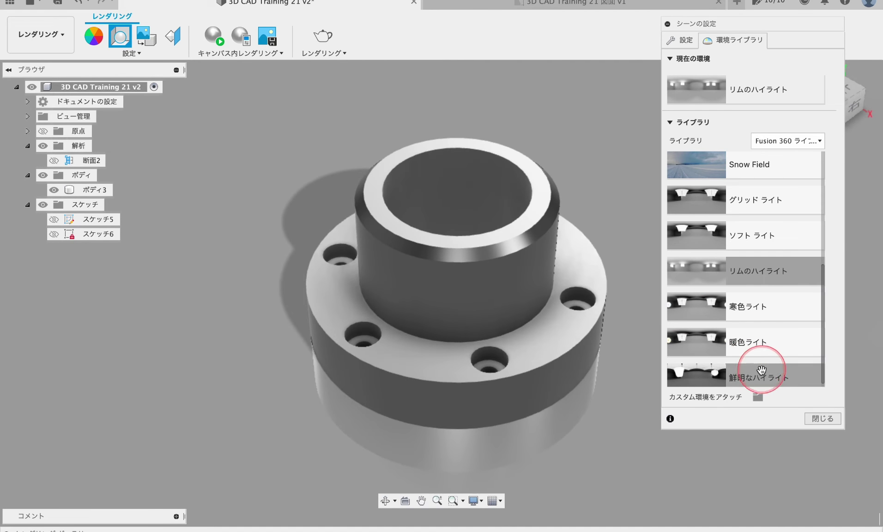
left_click(822, 461)
Apply the 鏡 (mirror) appearance to the bushing body and open the coating category of the metal appearances
left_click_drag(665, 366, 531, 296)
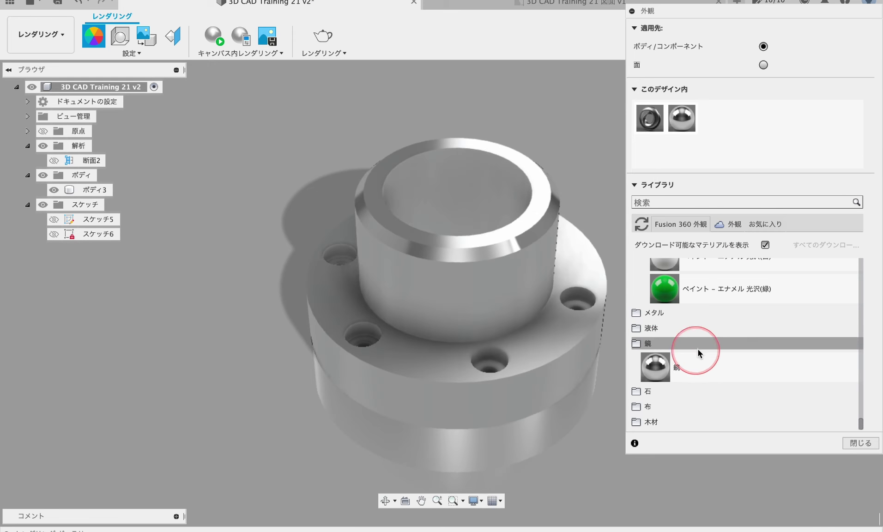
scroll(665, 357, "up", 1)
left_click(636, 369)
left_click(641, 319)
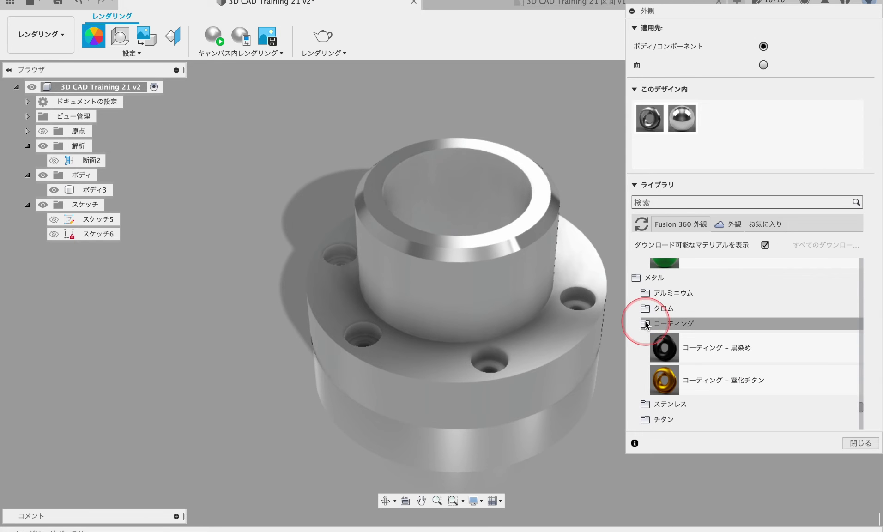